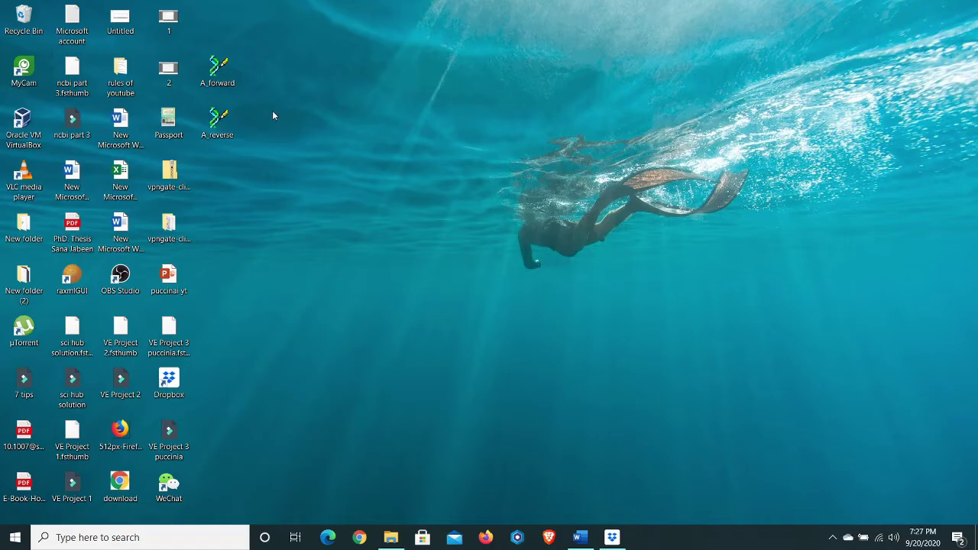
Move the A_forward and A_reverse files apart from the other desktop icons into the empty area beside them
{"action": "left_click_drag", "start_coordinate": [218, 72], "coordinate": [315, 73]}
{"action": "left_click_drag", "start_coordinate": [218, 121], "coordinate": [309, 123]}
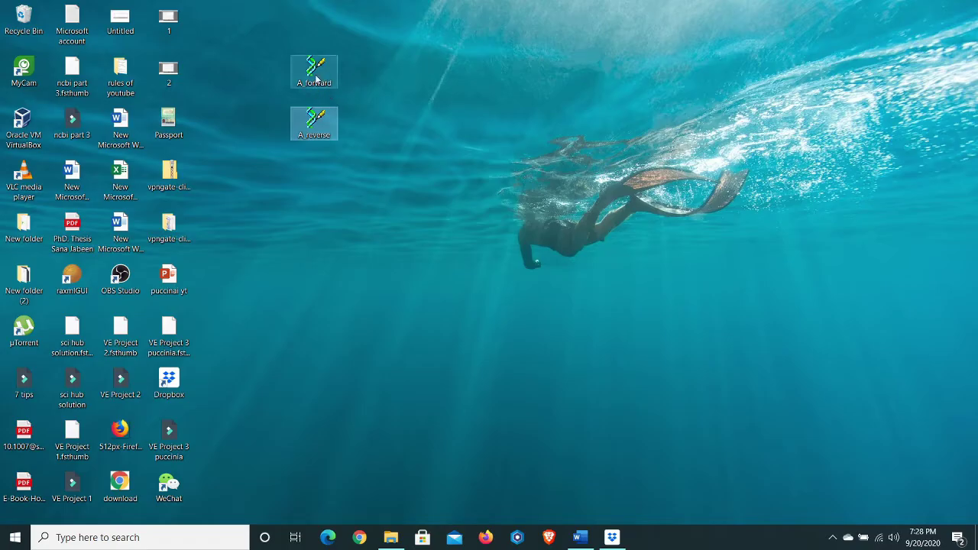
{"action": "left_click", "coordinate": [379, 105]}
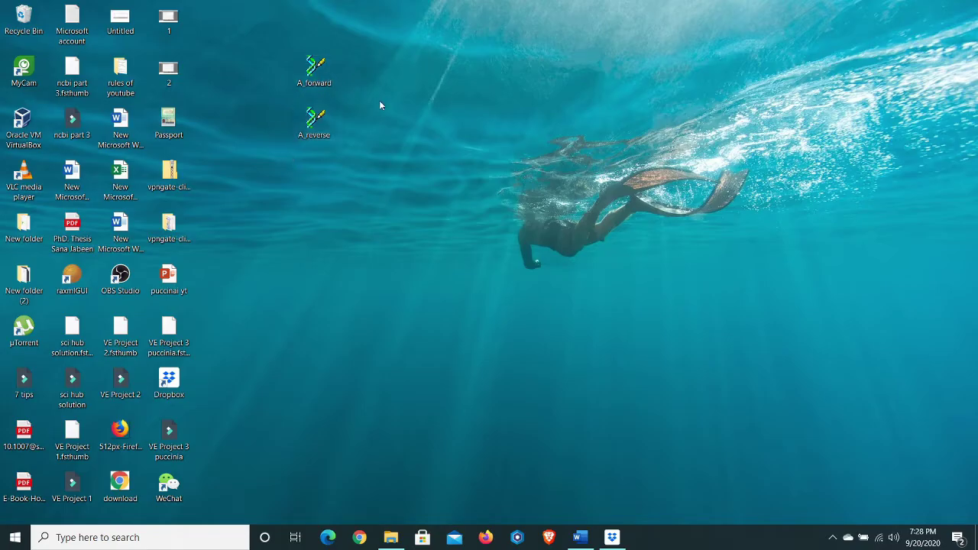
Open the A_forward file in BioEdit and maximize its ABI chromatogram window
{"action": "left_click", "coordinate": [318, 87]}
{"action": "double_click", "coordinate": [318, 87]}
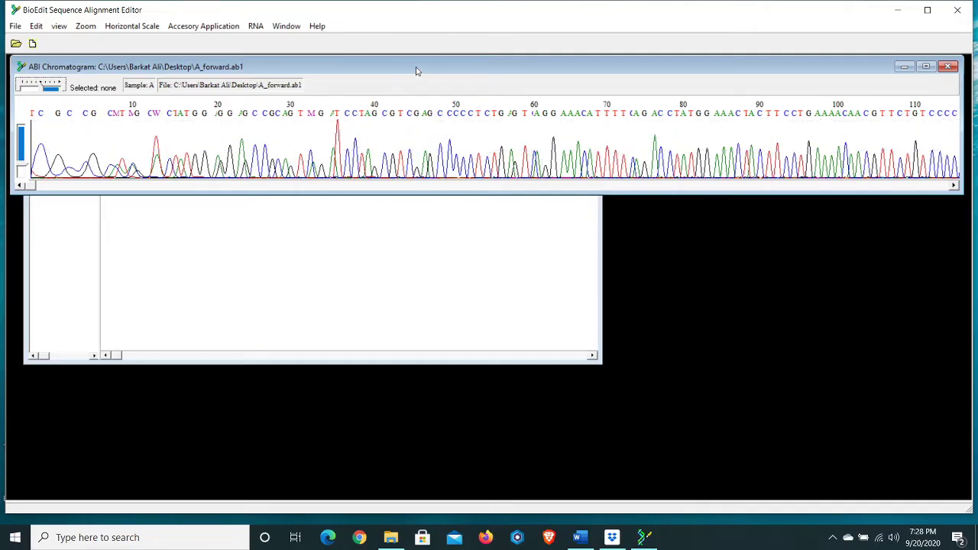
{"action": "left_click_drag", "start_coordinate": [417, 71], "coordinate": [415, 117]}
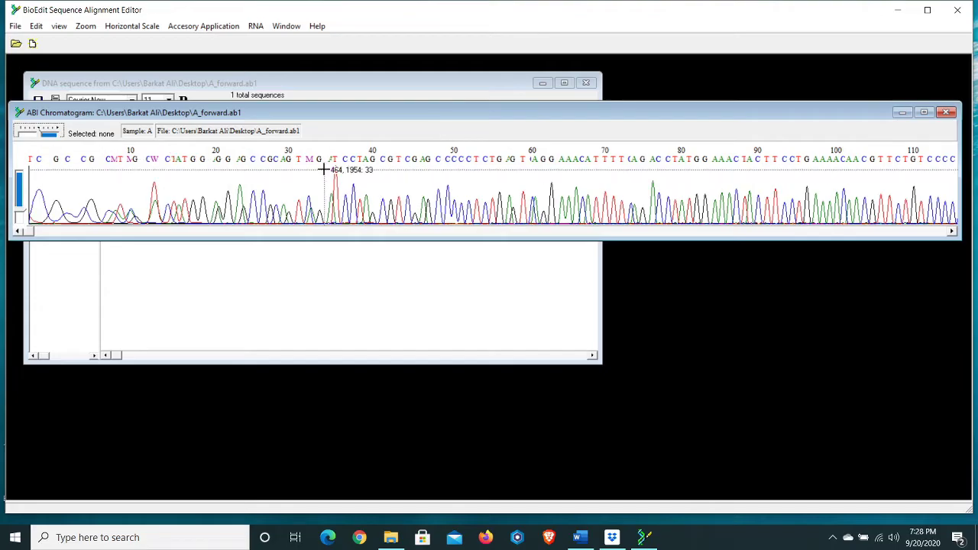
{"action": "left_click", "coordinate": [924, 114]}
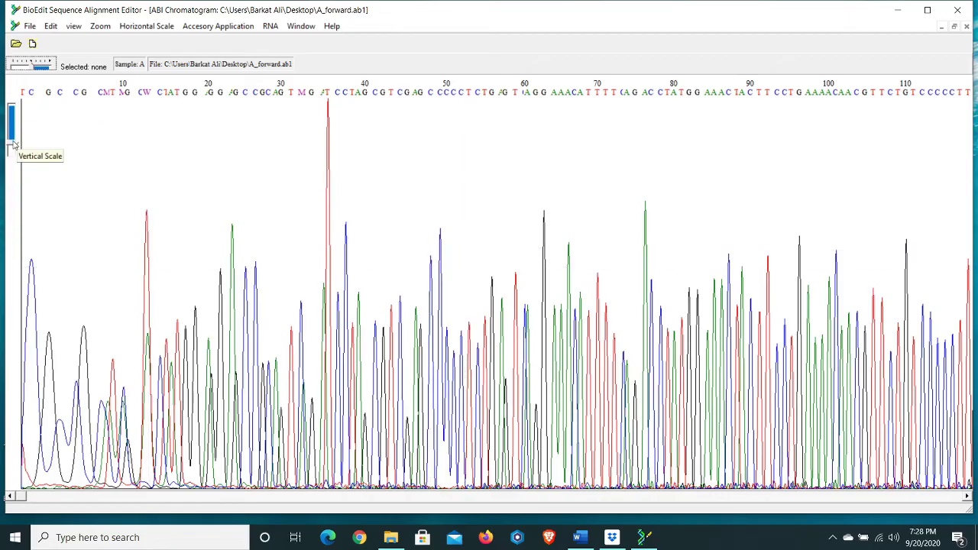
Reduce the chromatogram's vertical scale and examine the peaks toward the sequence end for the last reliable base
{"action": "left_click_drag", "start_coordinate": [13, 146], "coordinate": [13, 155]}
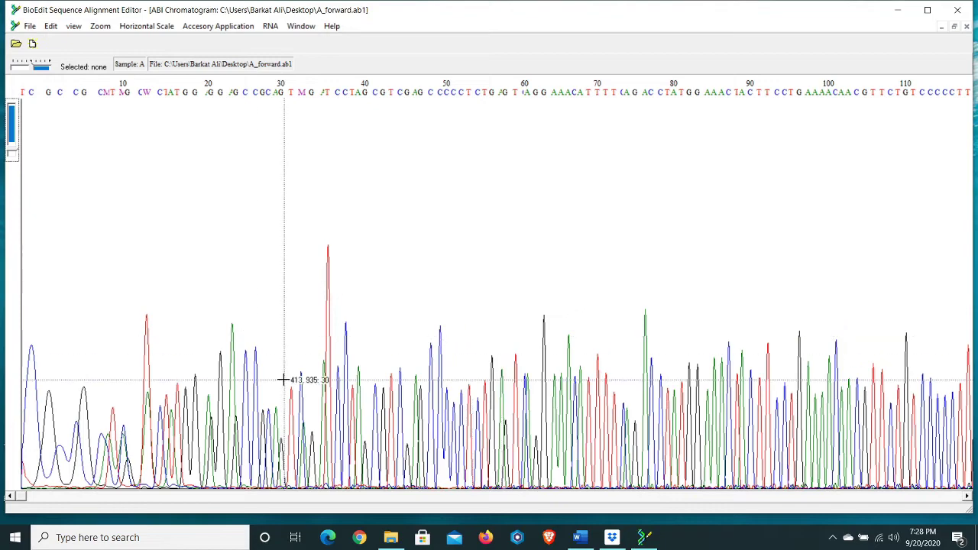
{"action": "left_click_drag", "start_coordinate": [19, 498], "coordinate": [833, 475]}
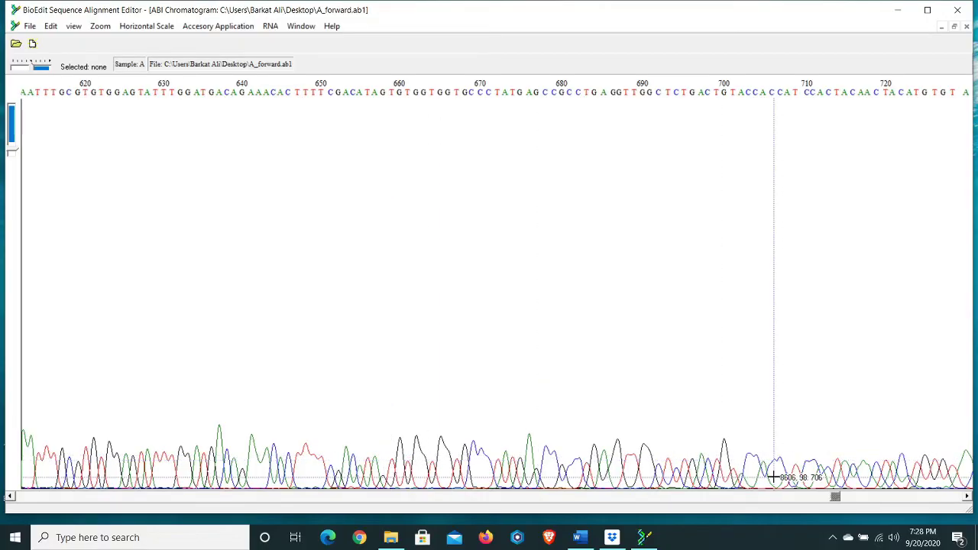
{"action": "left_click_drag", "start_coordinate": [834, 498], "coordinate": [641, 502]}
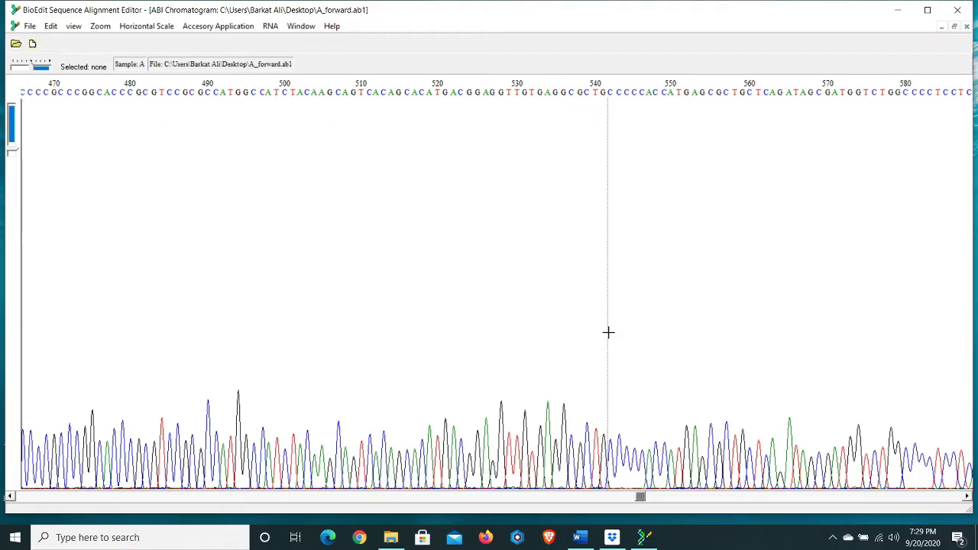
Switch to the Word document and add the line "Forward sequence: 540 bases are correct at the end"
{"action": "mouse_move", "coordinate": [579, 540]}
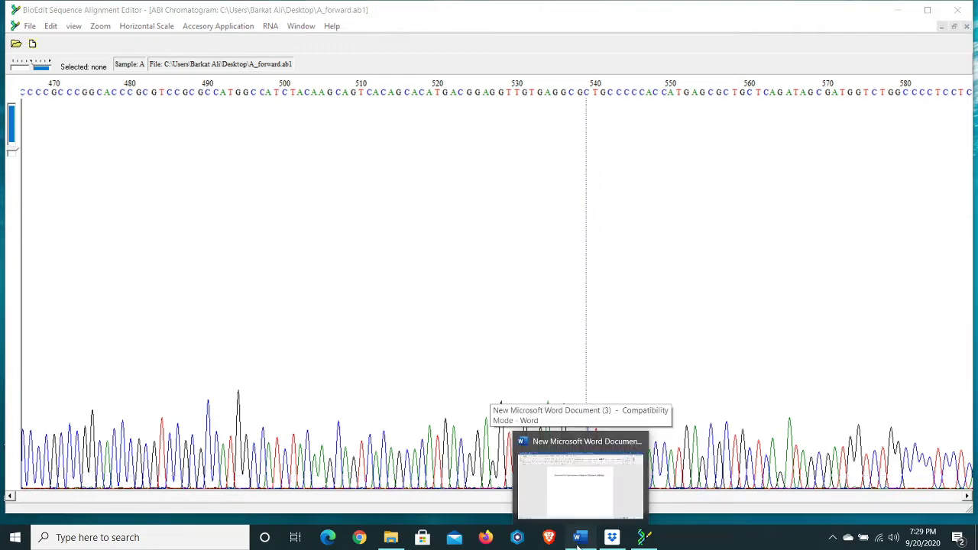
{"action": "left_click", "coordinate": [578, 539]}
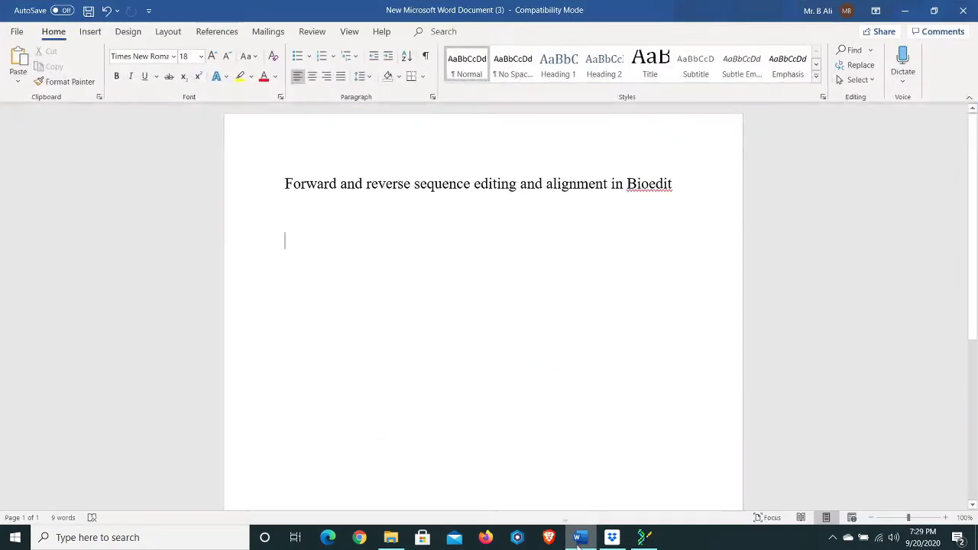
{"action": "type", "text": "F"}
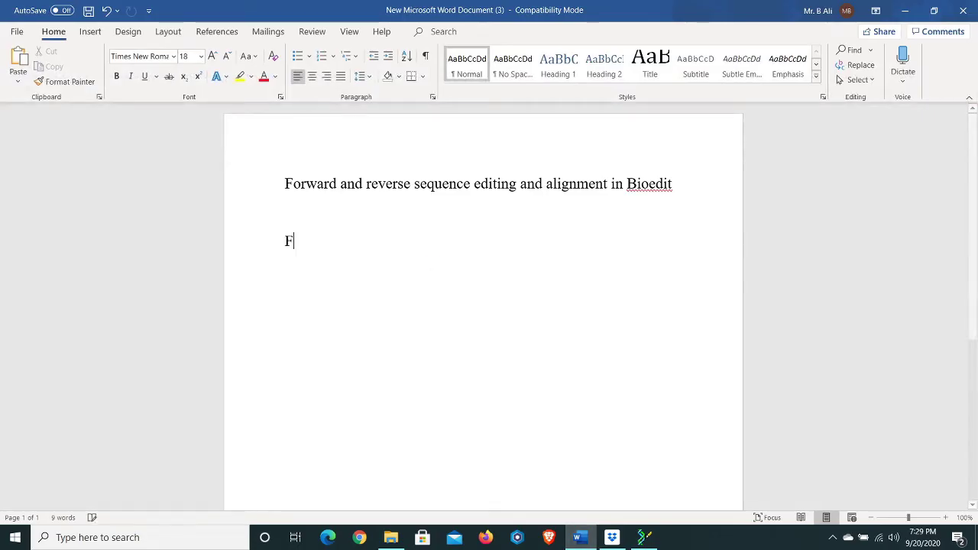
{"action": "type", "text": "orward sequence"}
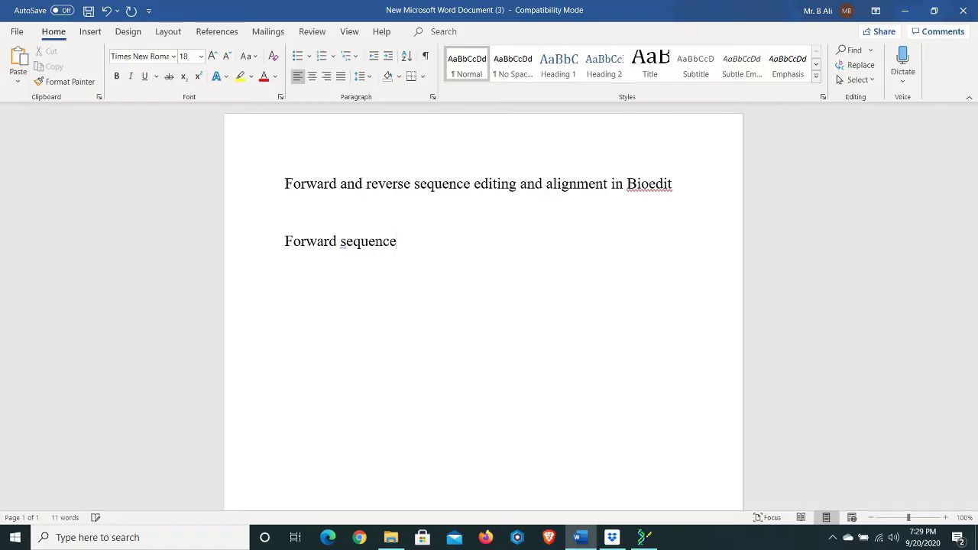
{"action": "type", "text": ";"}
{"action": "key", "text": "BackSpace"}
{"action": "key", "text": "BackSpace"}
{"action": "type", "text": ";"}
{"action": "key", "text": "BackSpace"}
{"action": "type", "text": ": 540 bases are"}
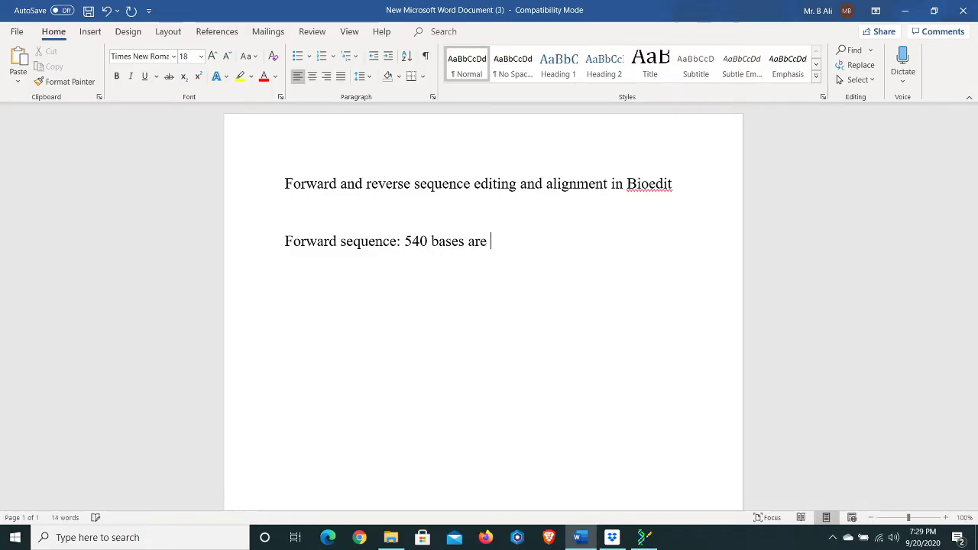
{"action": "type", "text": " correct at the end"}
{"action": "key", "text": "Return"}
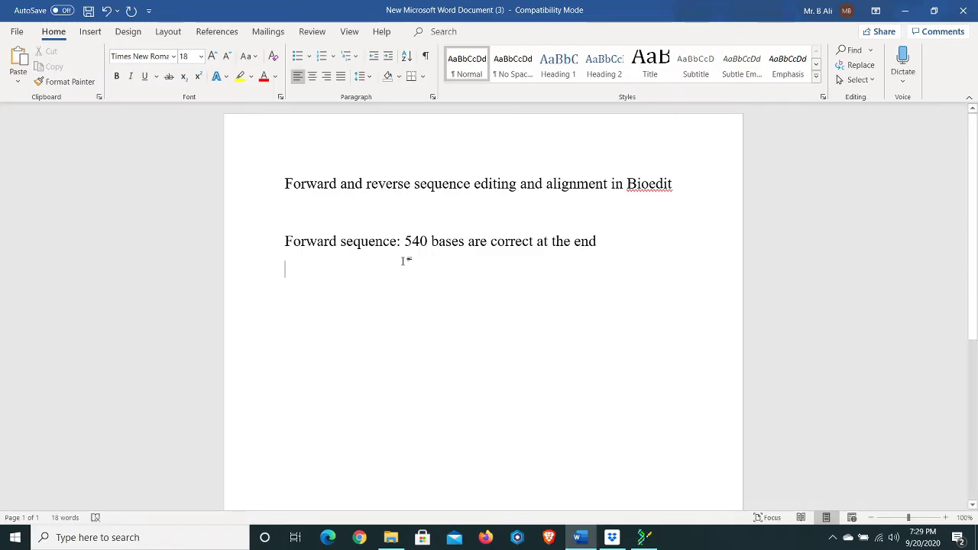
Check the start of the BioEdit chromatogram and add the indented Word note "31 bases are not correct at the beginning"
{"action": "left_click", "coordinate": [644, 539]}
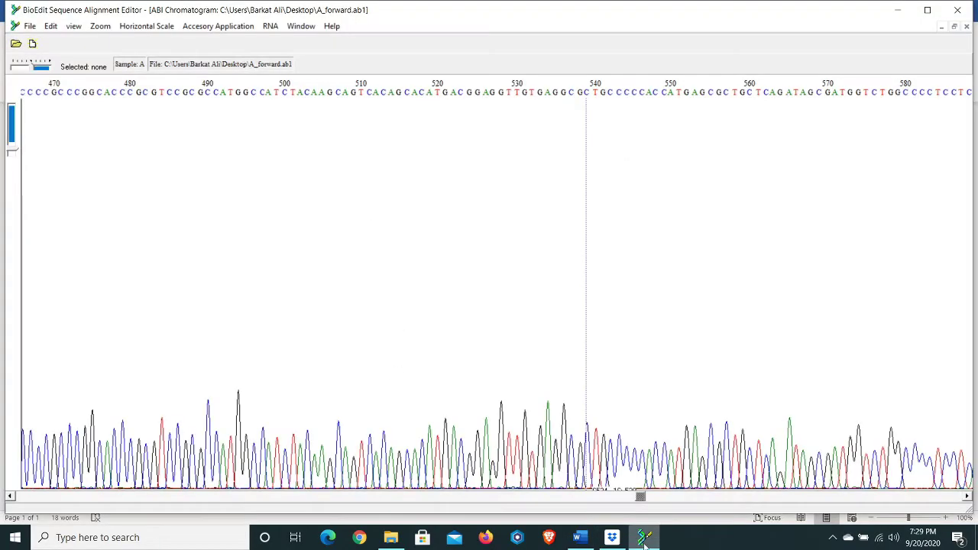
{"action": "mouse_move", "coordinate": [645, 499]}
{"action": "left_mouse_down"}
{"action": "mouse_move", "coordinate": [88, 499]}
{"action": "mouse_move", "coordinate": [31, 496]}
{"action": "mouse_move", "coordinate": [21, 481]}
{"action": "left_mouse_up"}
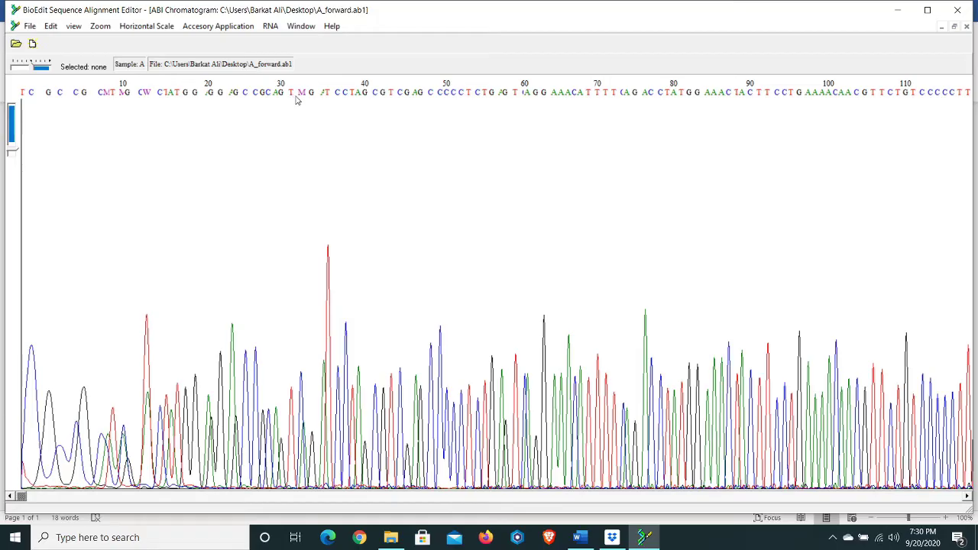
{"action": "left_click", "coordinate": [579, 537]}
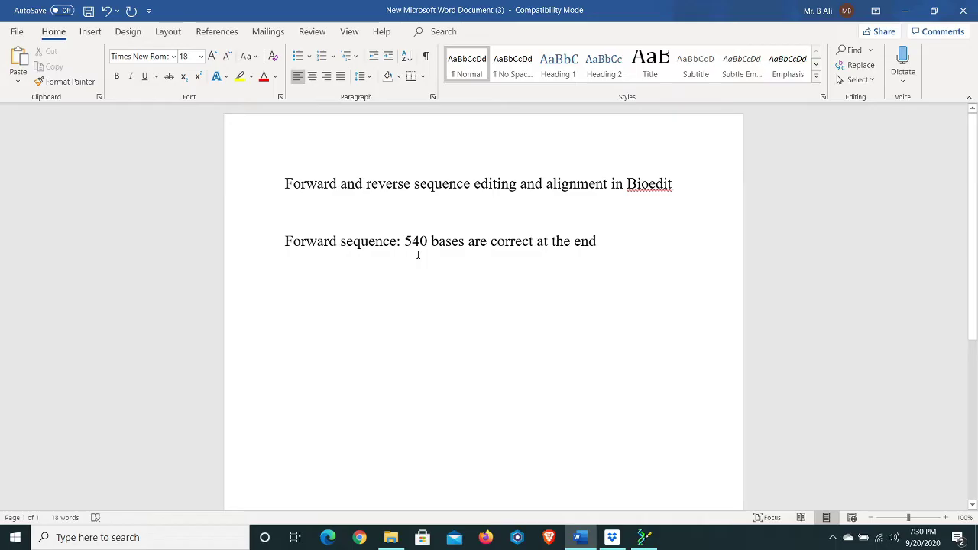
{"action": "key", "text": "Tab"}
{"action": "key", "text": "Tab"}
{"action": "key", "text": "Tab"}
{"action": "key", "text": "Tab"}
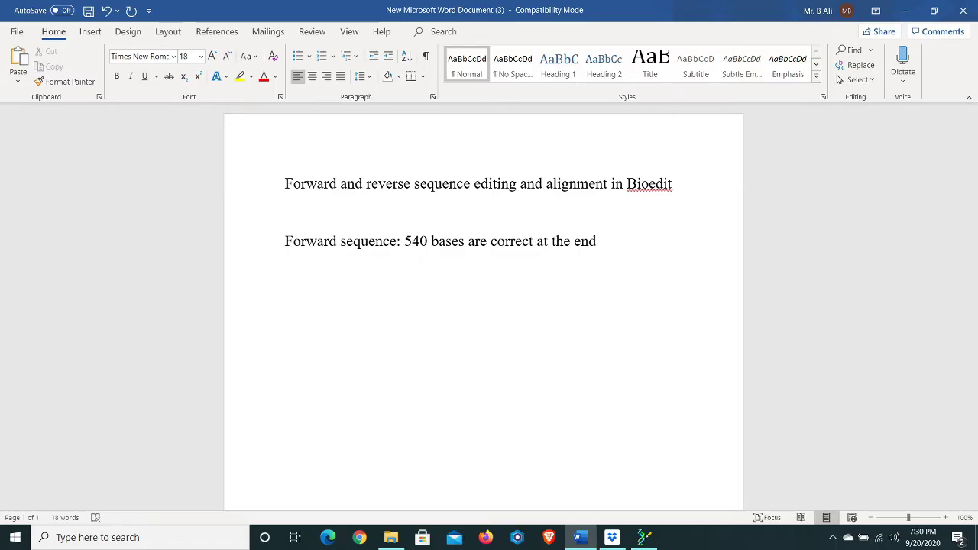
{"action": "type", "text": "31 bases are "}
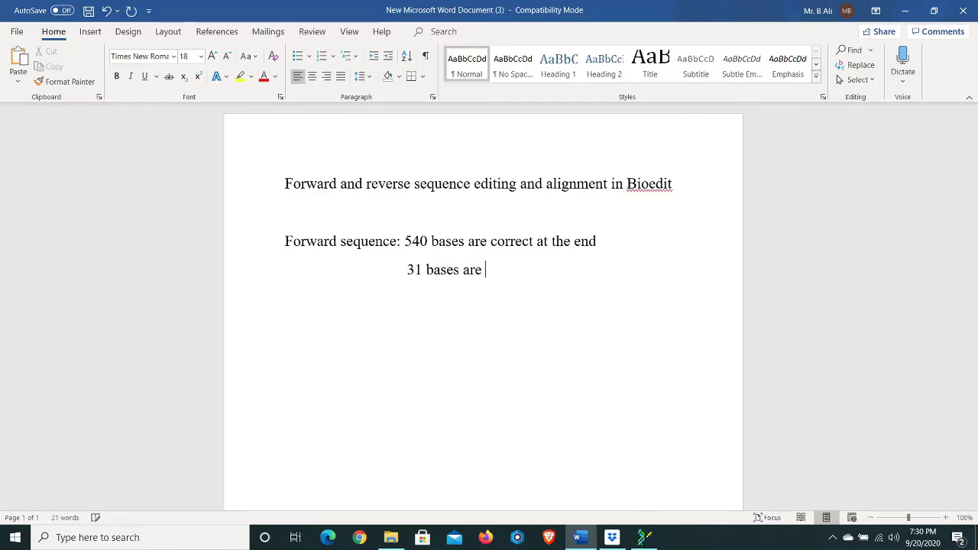
{"action": "type", "text": "not correct a"}
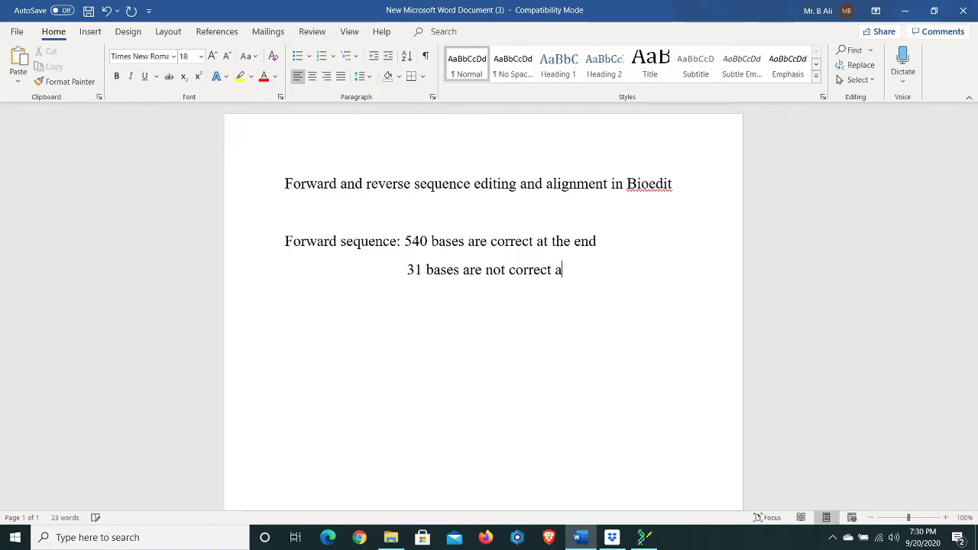
{"action": "type", "text": "t the begining"}
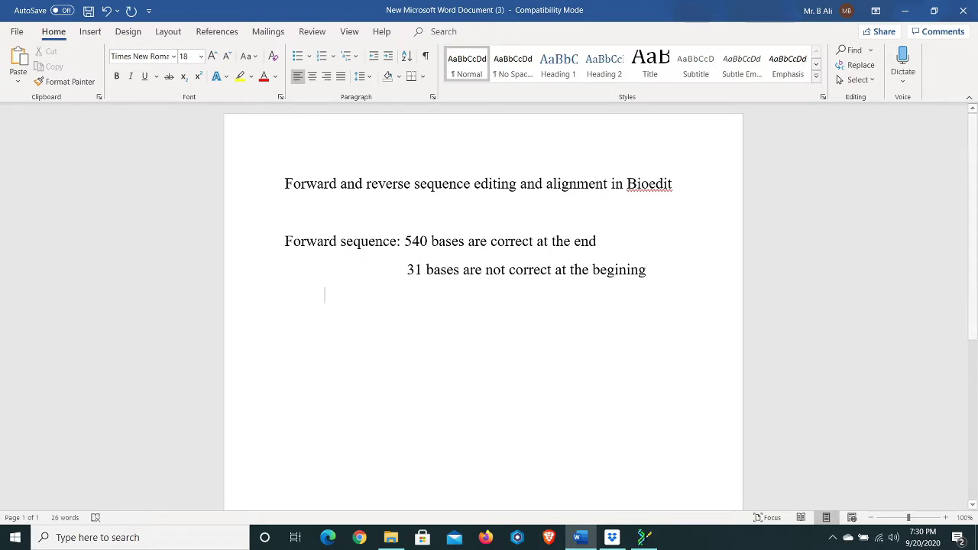
{"action": "key", "text": "Return"}
{"action": "key", "text": "Return"}
Switch back to BioEdit, restore the chromatogram window to its smaller size and move it down to uncover the DNA sequence window
{"action": "left_click", "coordinate": [642, 537]}
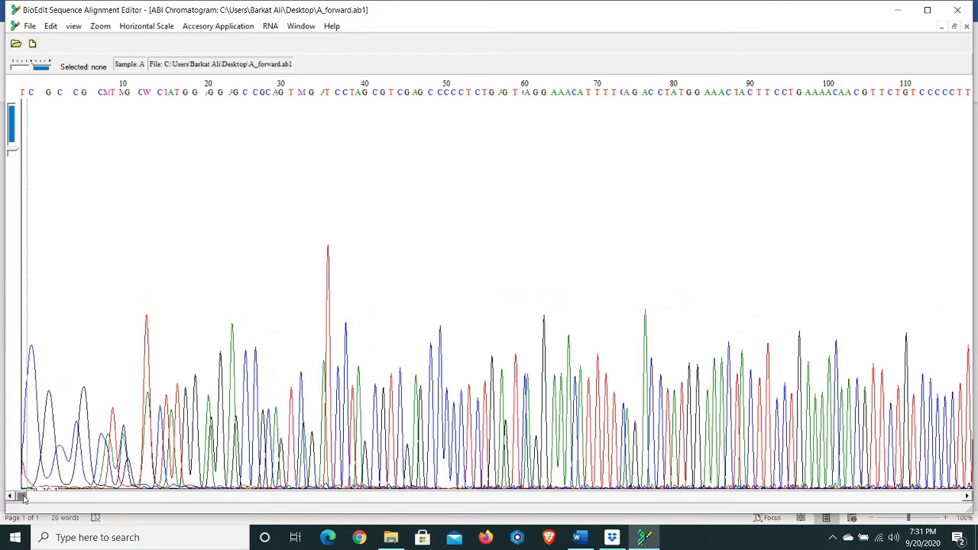
{"action": "left_click_drag", "start_coordinate": [23, 498], "coordinate": [46, 495]}
{"action": "mouse_move", "coordinate": [34, 495]}
{"action": "left_mouse_down"}
{"action": "mouse_move", "coordinate": [315, 489]}
{"action": "mouse_move", "coordinate": [27, 495]}
{"action": "left_mouse_up"}
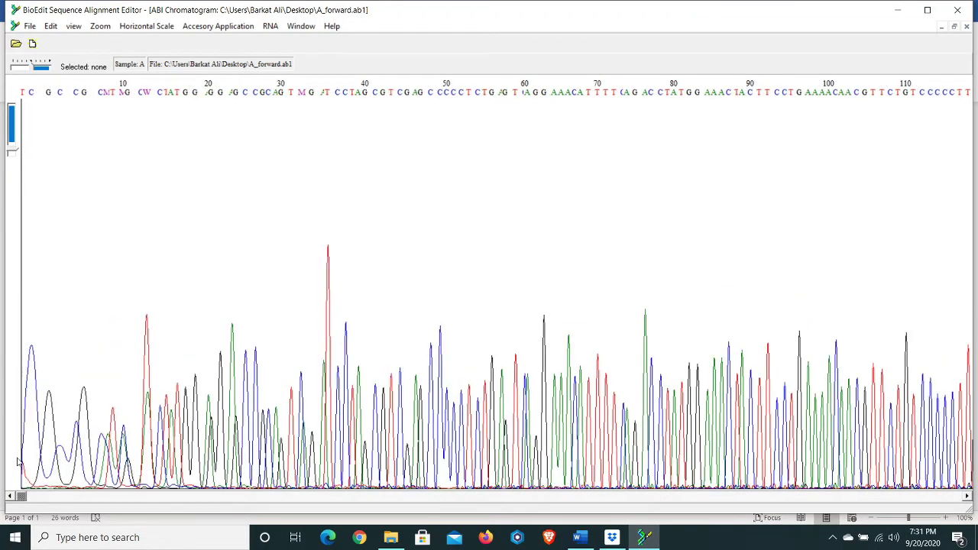
{"action": "left_click", "coordinate": [954, 28]}
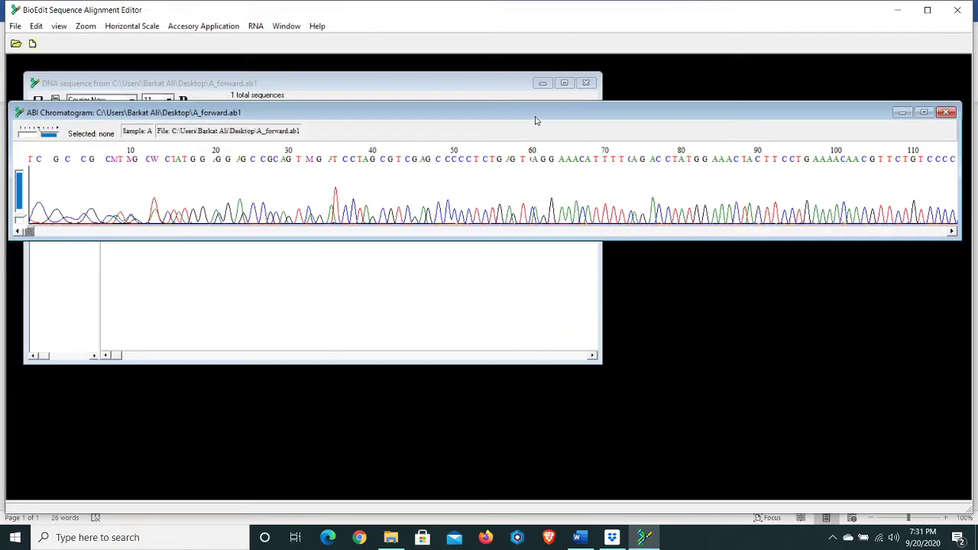
{"action": "left_click_drag", "start_coordinate": [533, 116], "coordinate": [515, 285]}
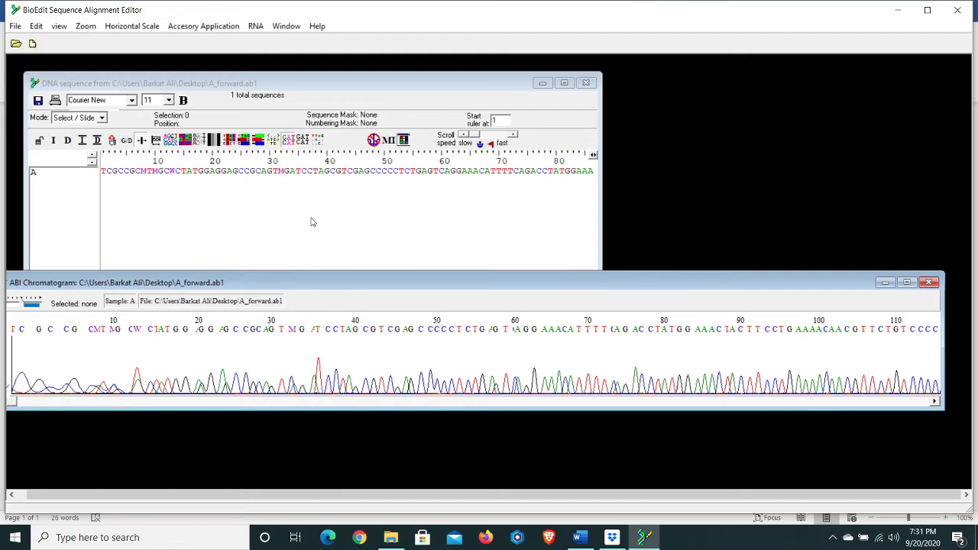
Maximize the A_forward DNA sequence window and set its editing mode to Edit
{"action": "left_click", "coordinate": [309, 218]}
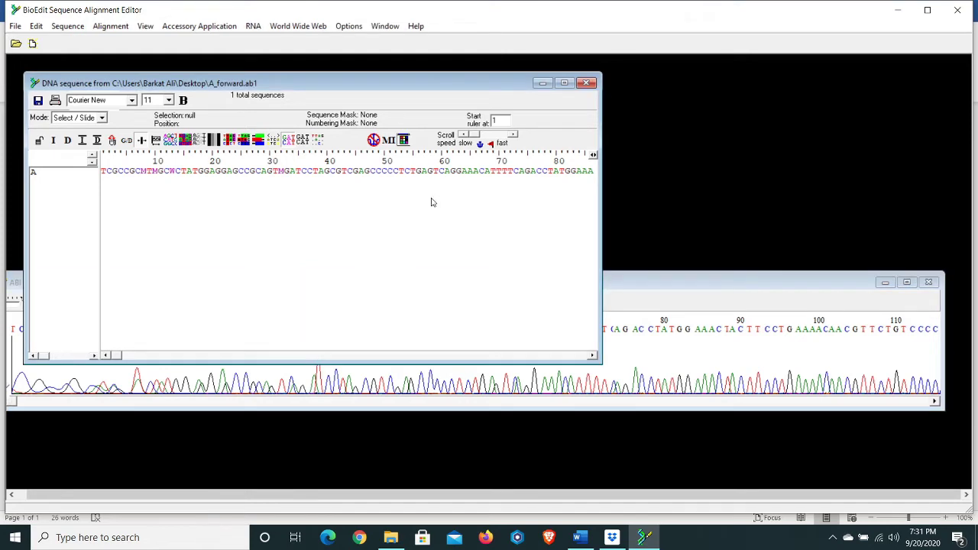
{"action": "left_click", "coordinate": [564, 83]}
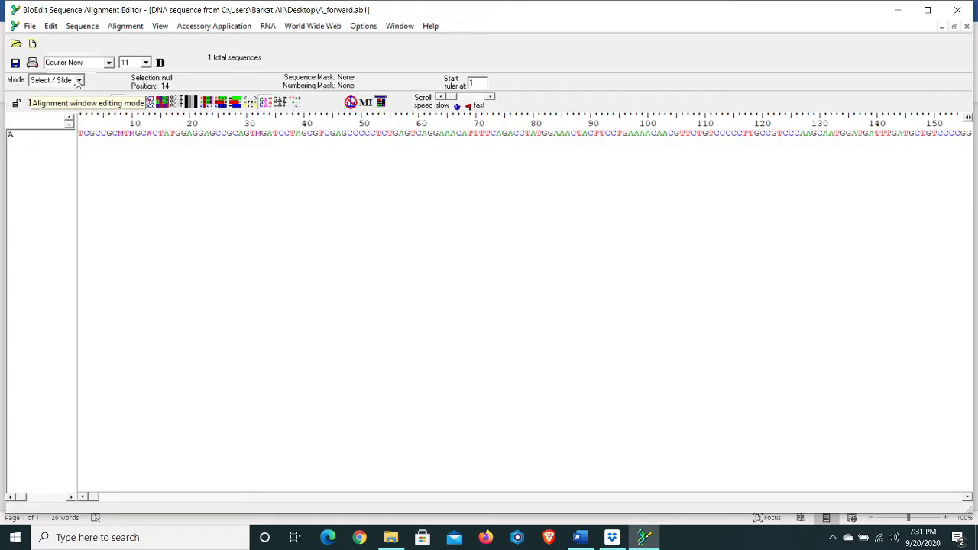
{"action": "left_click", "coordinate": [78, 81]}
{"action": "left_click", "coordinate": [38, 94]}
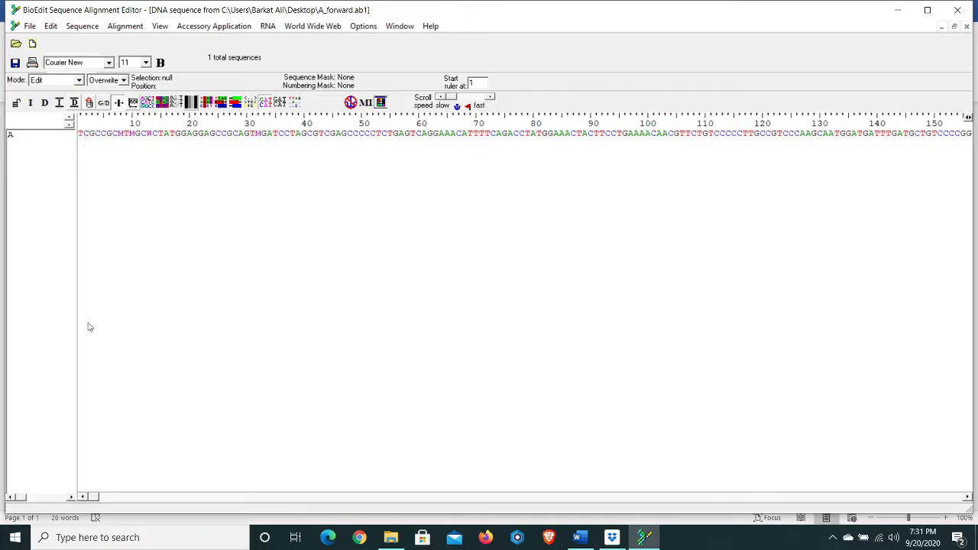
Recheck the Word note, then select everything after base 541 to the end of the forward sequence in BioEdit and delete it
{"action": "left_click_drag", "start_coordinate": [94, 502], "coordinate": [967, 504]}
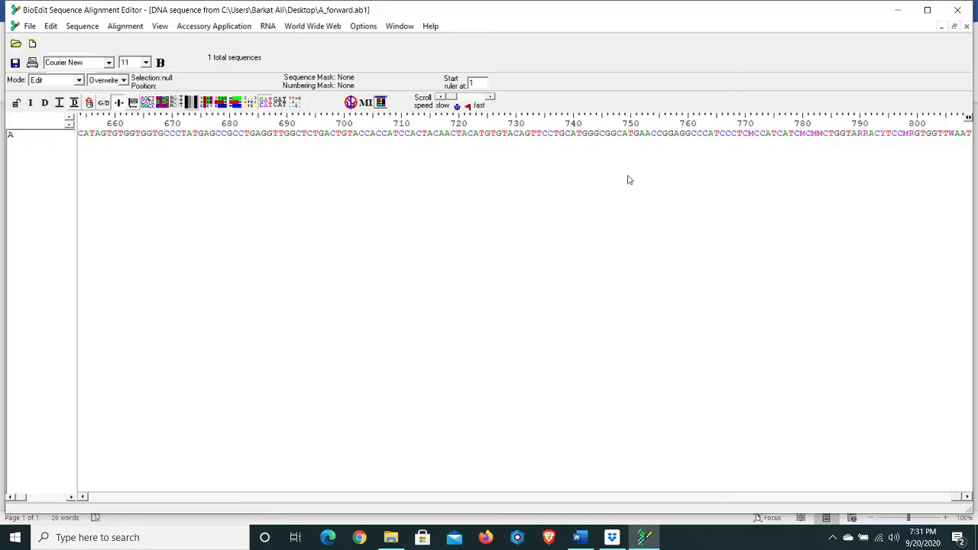
{"action": "left_click", "coordinate": [581, 543]}
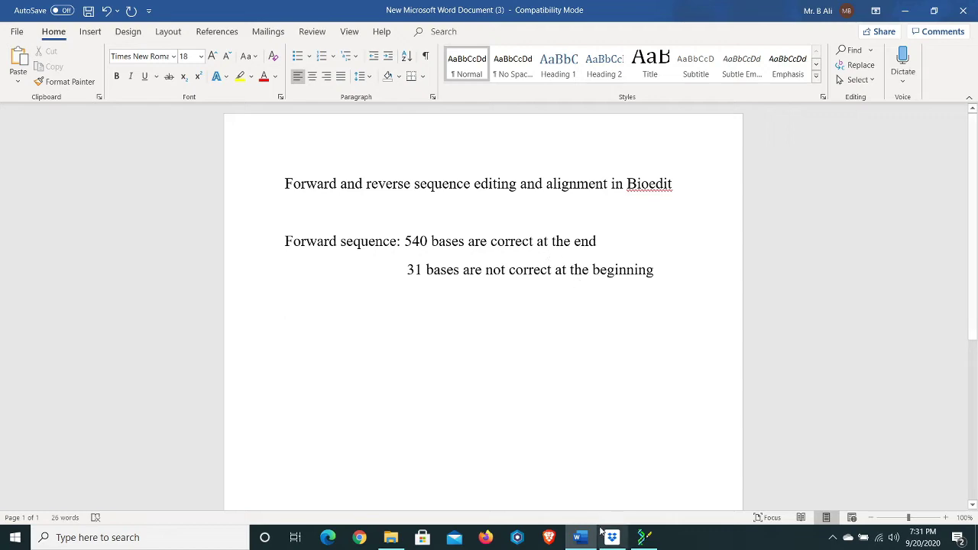
{"action": "left_click", "coordinate": [581, 537]}
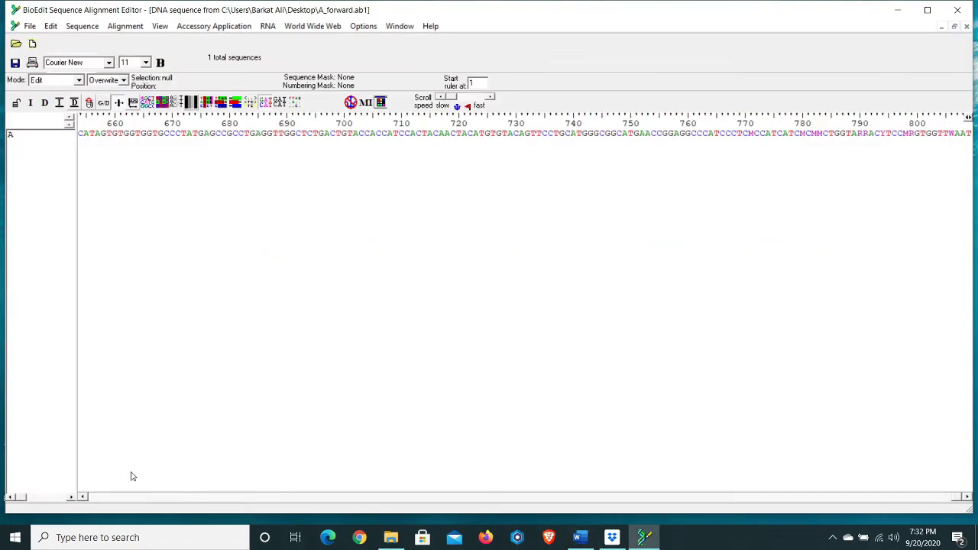
{"action": "left_click_drag", "start_coordinate": [960, 500], "coordinate": [737, 495]}
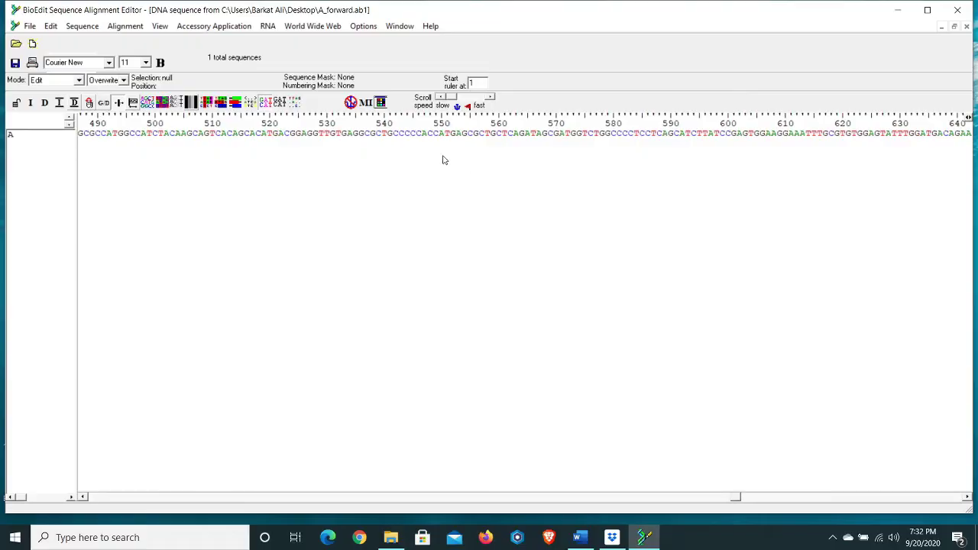
{"action": "left_click", "coordinate": [388, 136]}
{"action": "left_click", "coordinate": [389, 136]}
{"action": "left_click", "coordinate": [50, 26]}
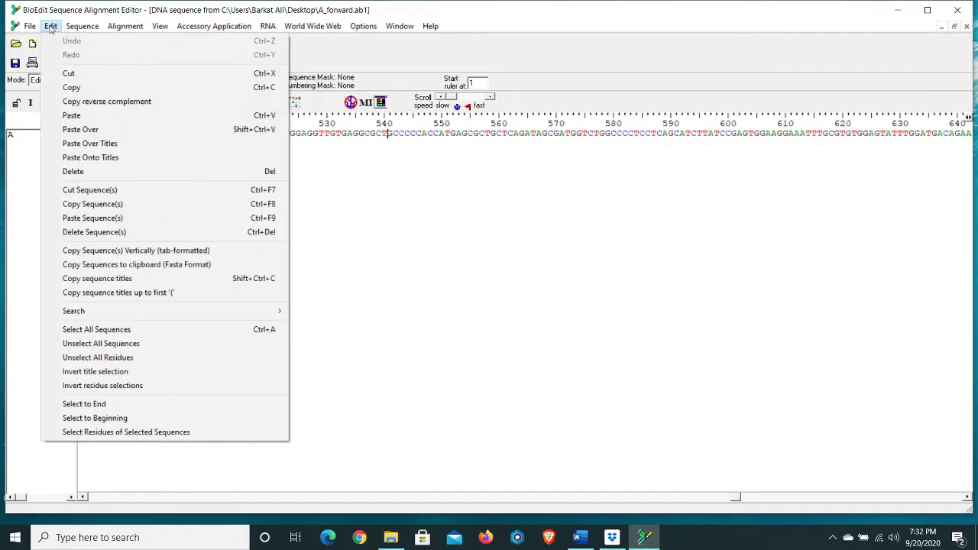
{"action": "left_click", "coordinate": [104, 411]}
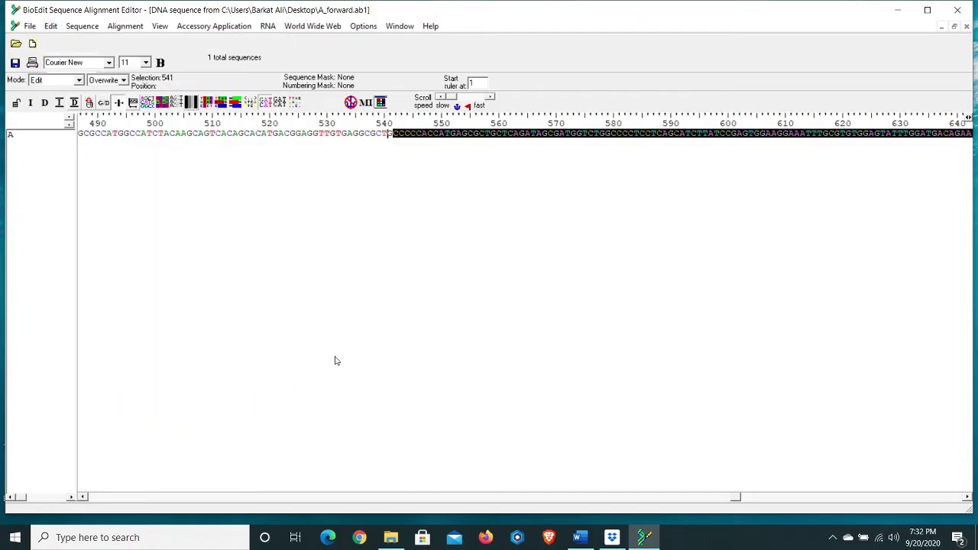
{"action": "key", "text": "Delete"}
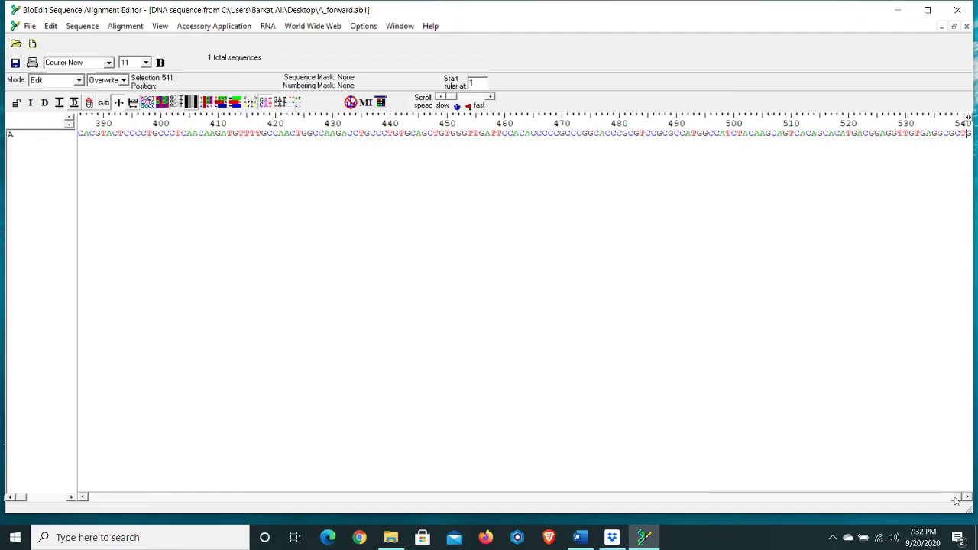
Return to the start of the forward sequence and recheck the Word note about the incorrect beginning bases before coming back to BioEdit
{"action": "left_click_drag", "start_coordinate": [957, 501], "coordinate": [71, 495]}
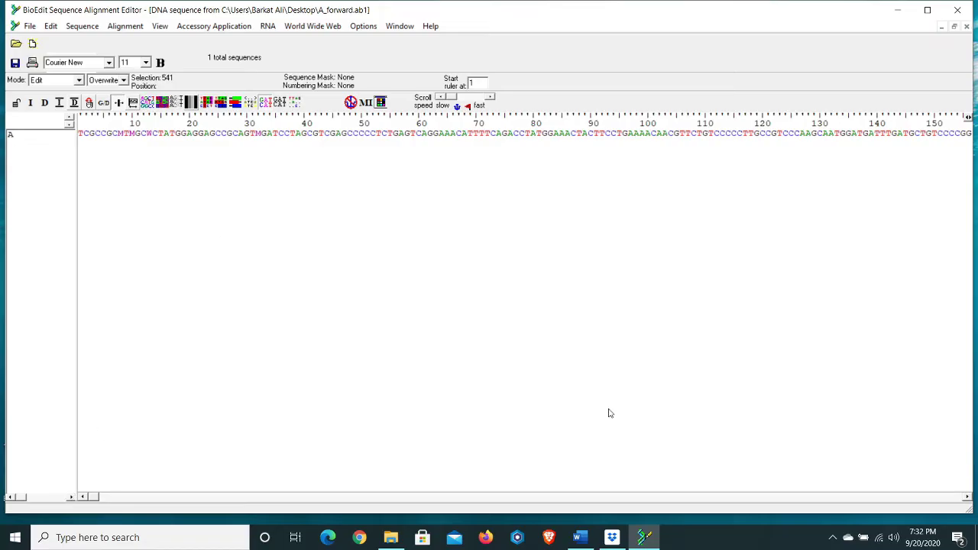
{"action": "left_click", "coordinate": [580, 539]}
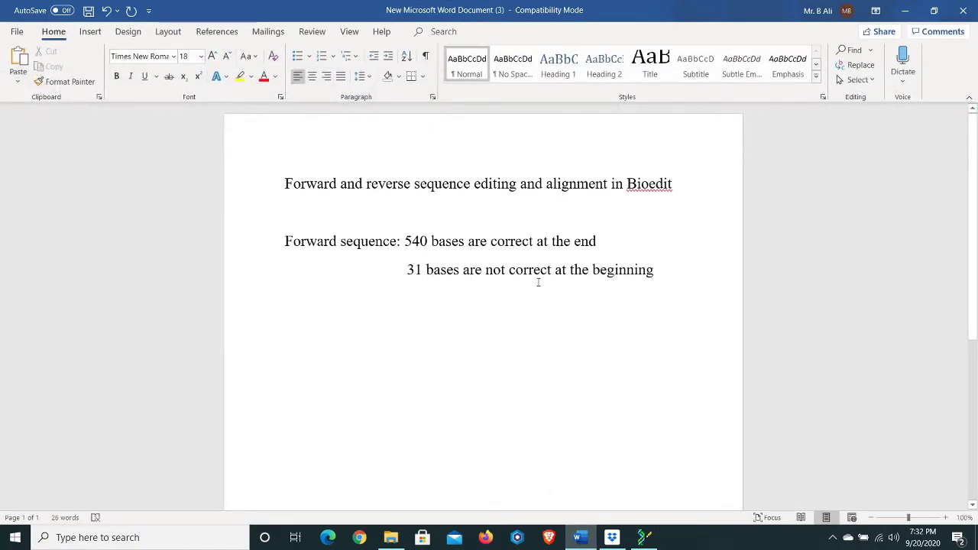
{"action": "left_click", "coordinate": [644, 537]}
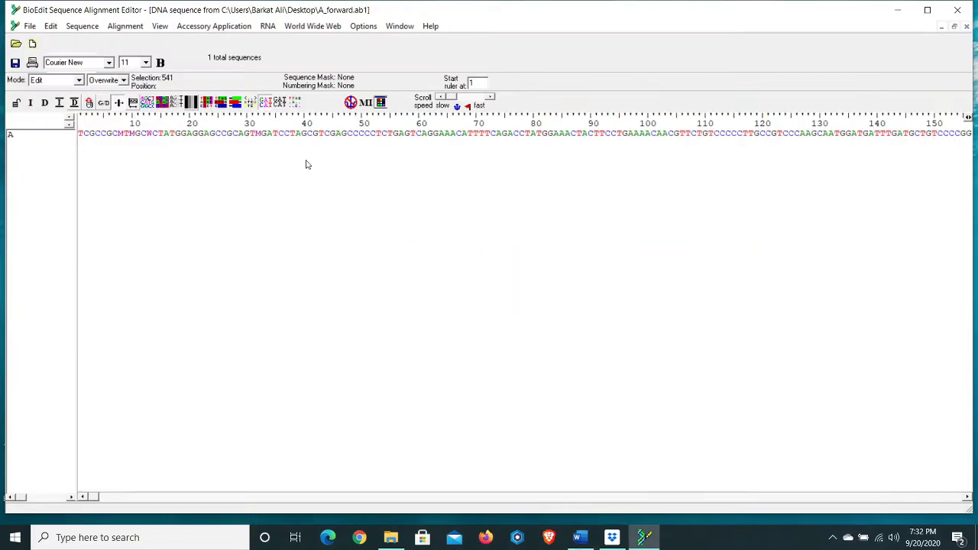
{"action": "left_click", "coordinate": [262, 136]}
{"action": "left_click", "coordinate": [50, 26]}
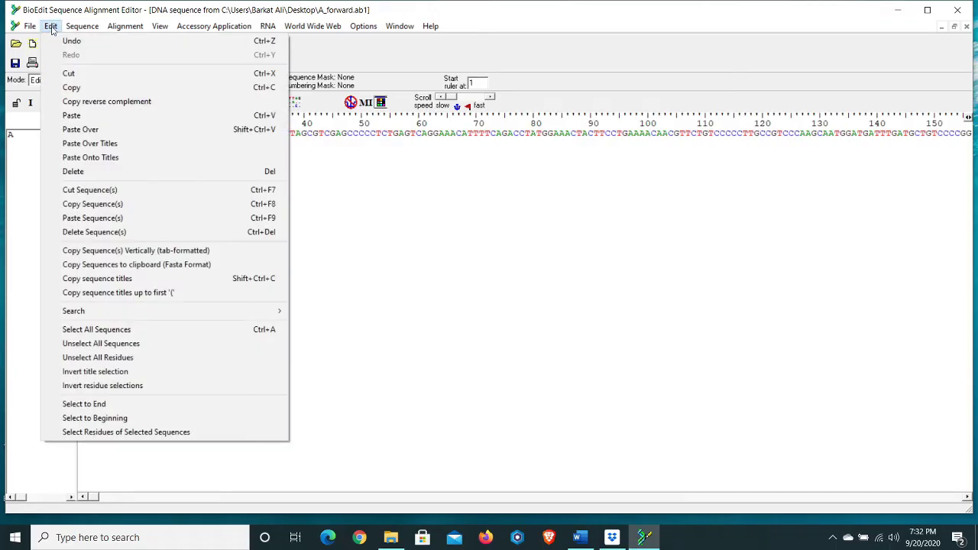
{"action": "left_click", "coordinate": [100, 419]}
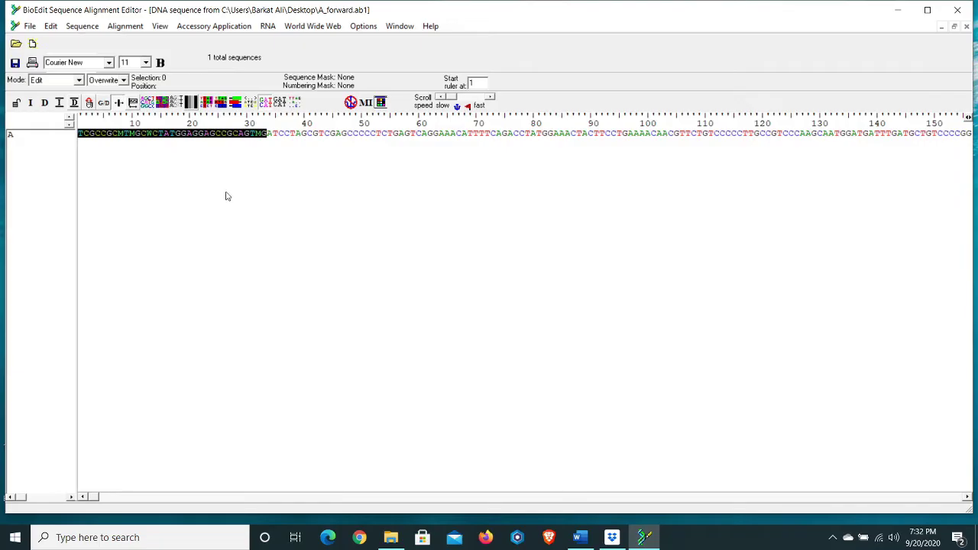
Select everything from base 32 back to the beginning of the forward sequence and delete it
{"action": "left_click", "coordinate": [260, 135]}
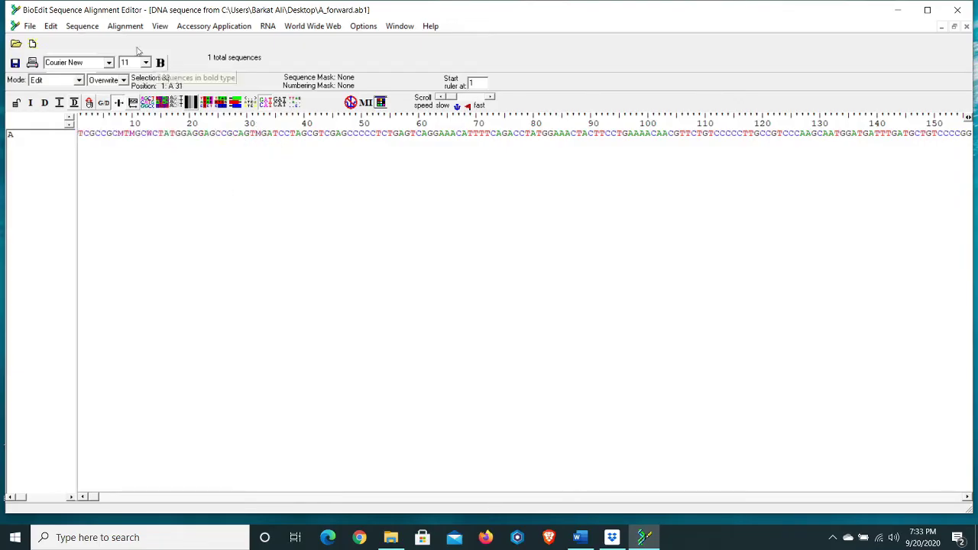
{"action": "left_click", "coordinate": [52, 26]}
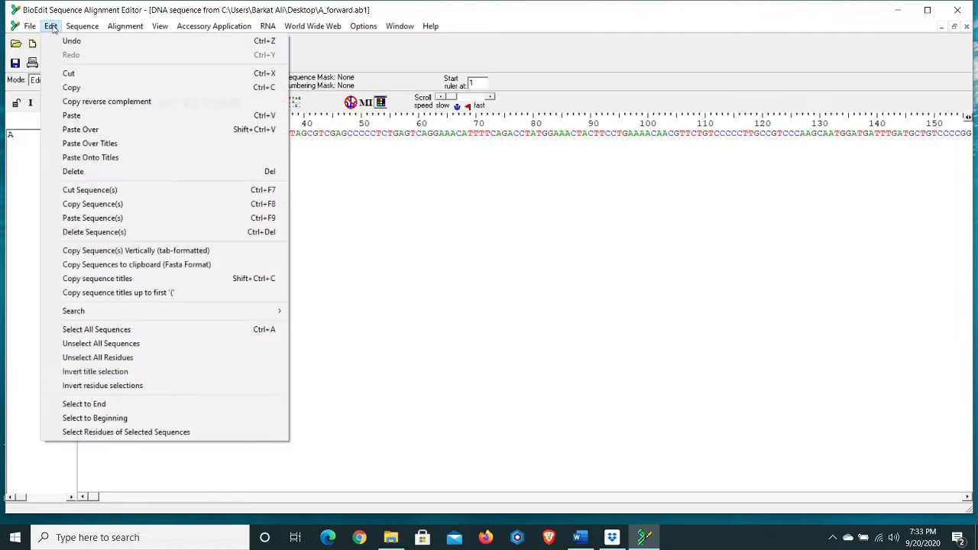
{"action": "left_click", "coordinate": [95, 418]}
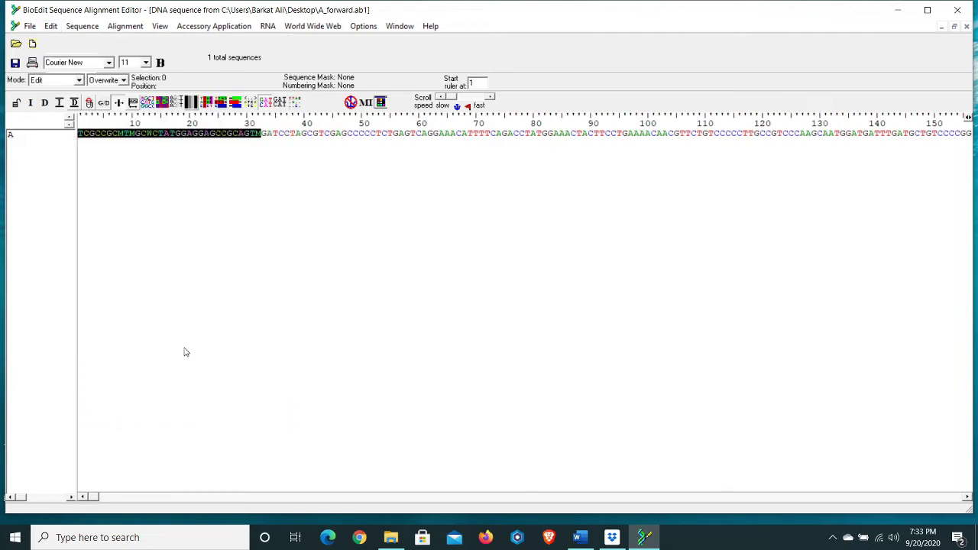
{"action": "key", "text": "Delete"}
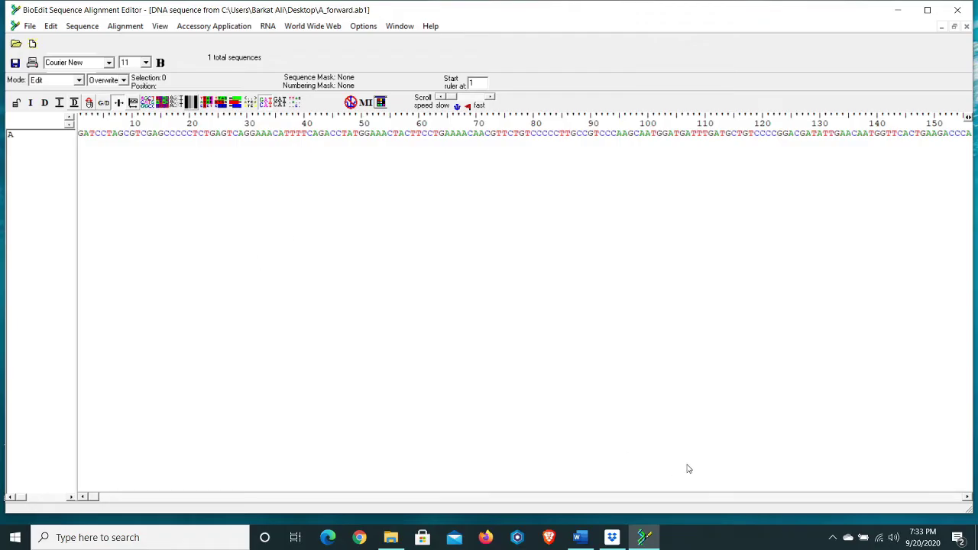
Open the A_reverse file from the desktop, maximize its chromatogram window and reduce the peak height slightly
{"action": "left_click", "coordinate": [644, 537]}
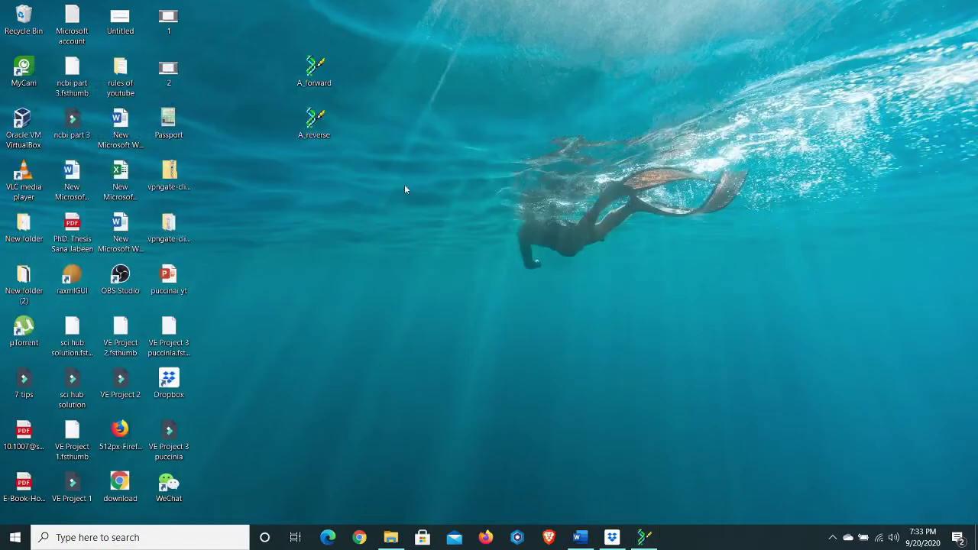
{"action": "double_click", "coordinate": [314, 122]}
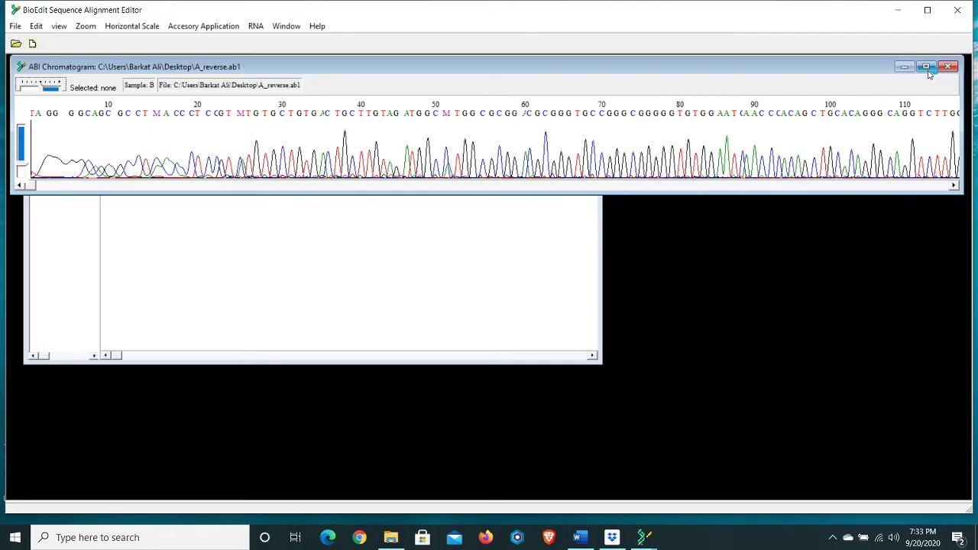
{"action": "left_click", "coordinate": [926, 67]}
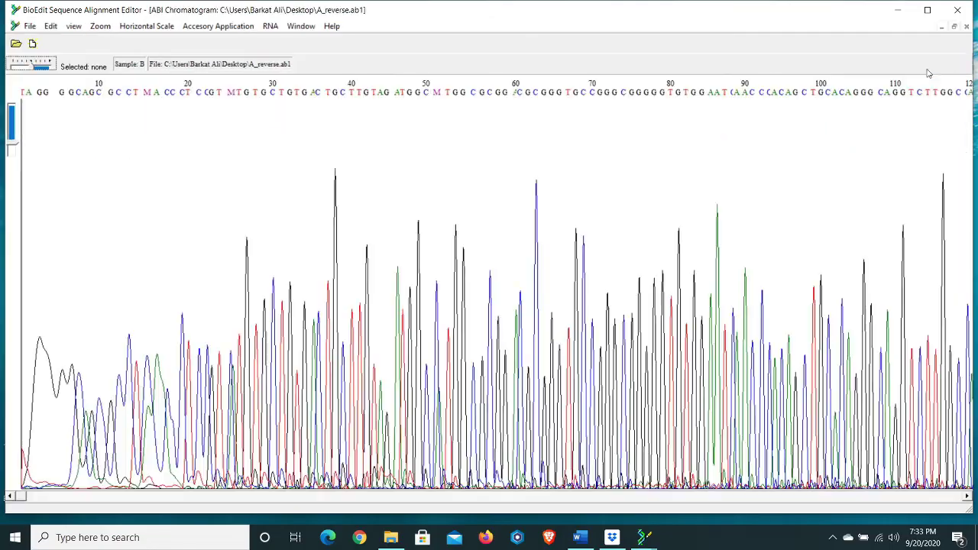
{"action": "left_click_drag", "start_coordinate": [13, 140], "coordinate": [12, 149]}
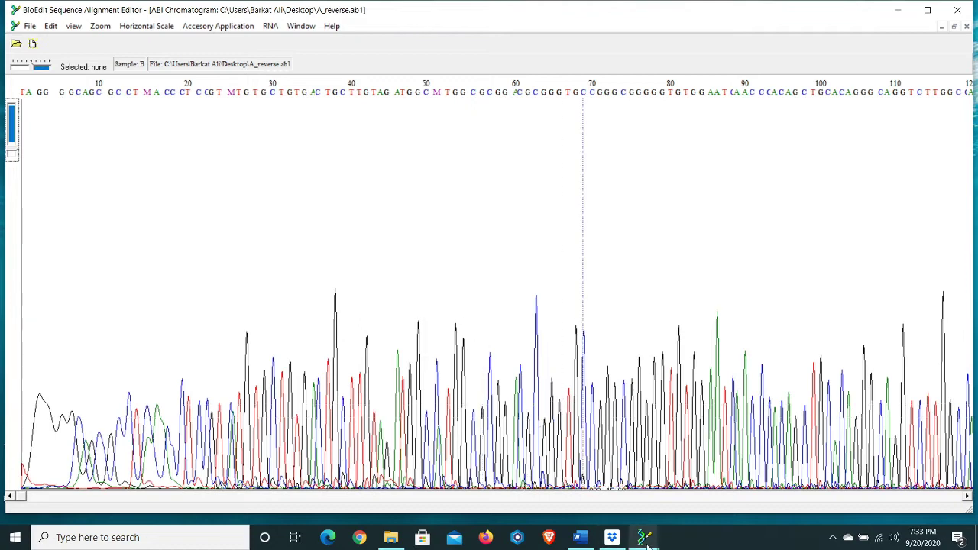
Switch to the Word notes and add the label "Reverse sequence:" below the forward sequence notes, with an indented line under it
{"action": "mouse_move", "coordinate": [646, 544]}
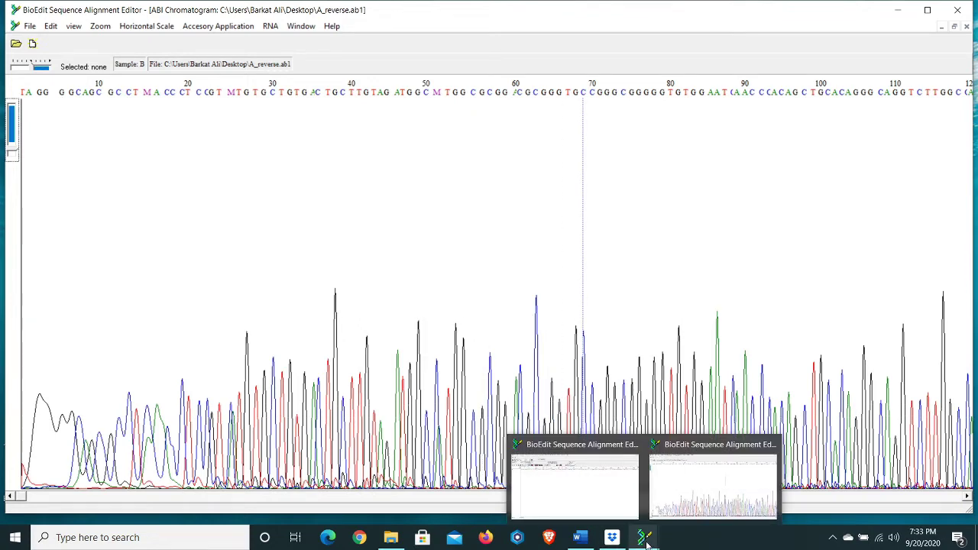
{"action": "left_click", "coordinate": [580, 540]}
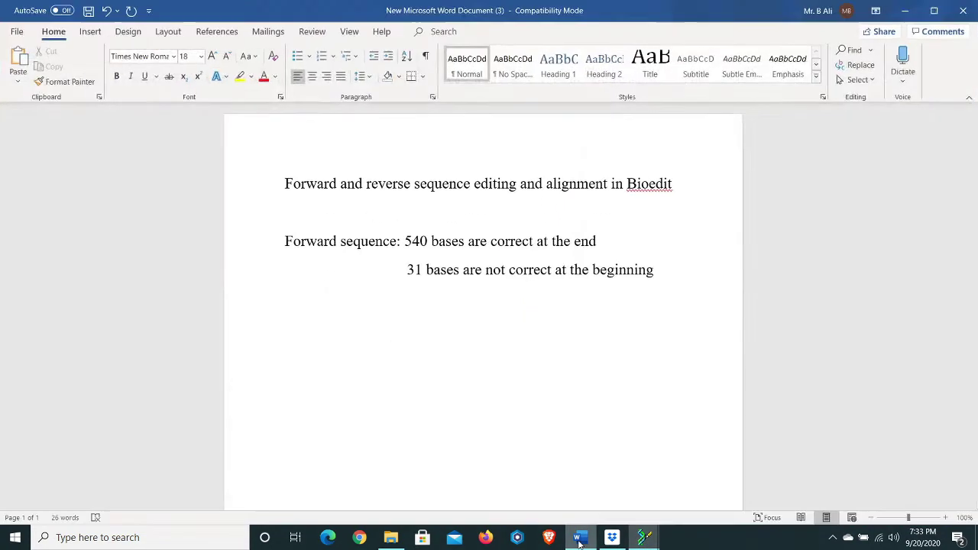
{"action": "type", "text": "Reversea"}
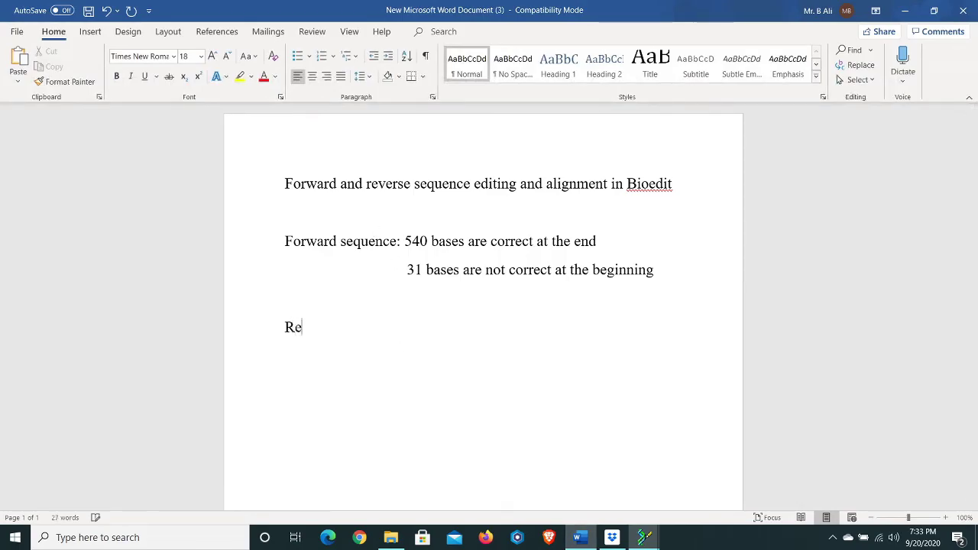
{"action": "key", "text": "BackSpace"}
{"action": "key", "text": "BackSpace"}
{"action": "type", "text": "sequence"}
{"action": "key", "text": "BackSpace"}
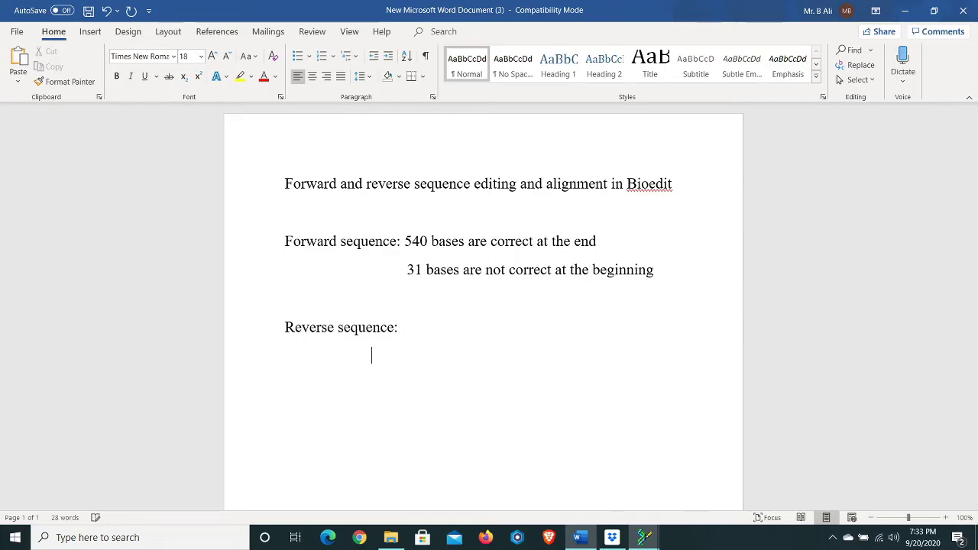
Write "51 bases are not correct at the begining" on the indented line under the reverse sequence label
{"action": "type", "text": "51 baes"}
{"action": "key", "text": "BackSpace"}
{"action": "key", "text": "BackSpace"}
{"action": "type", "text": "ses are not"}
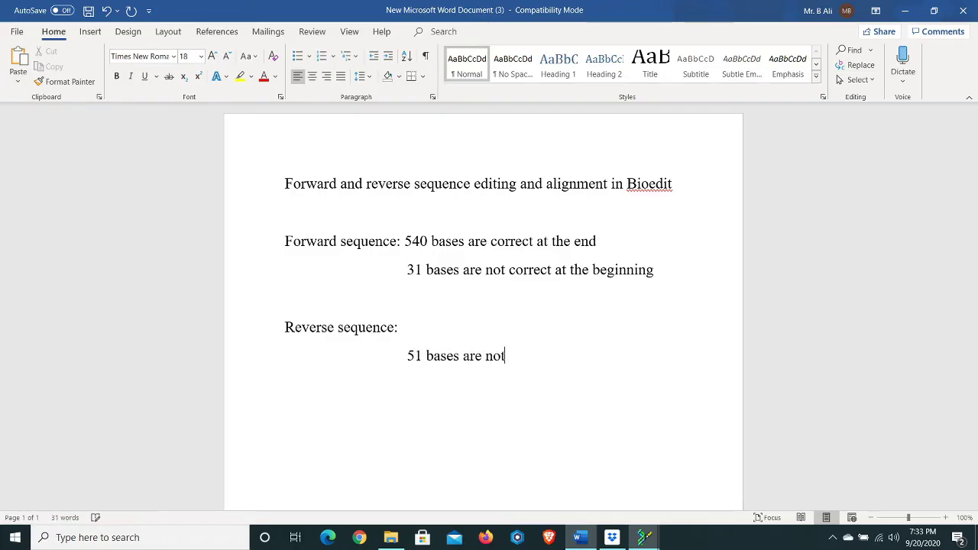
{"action": "type", "text": " correct at t"}
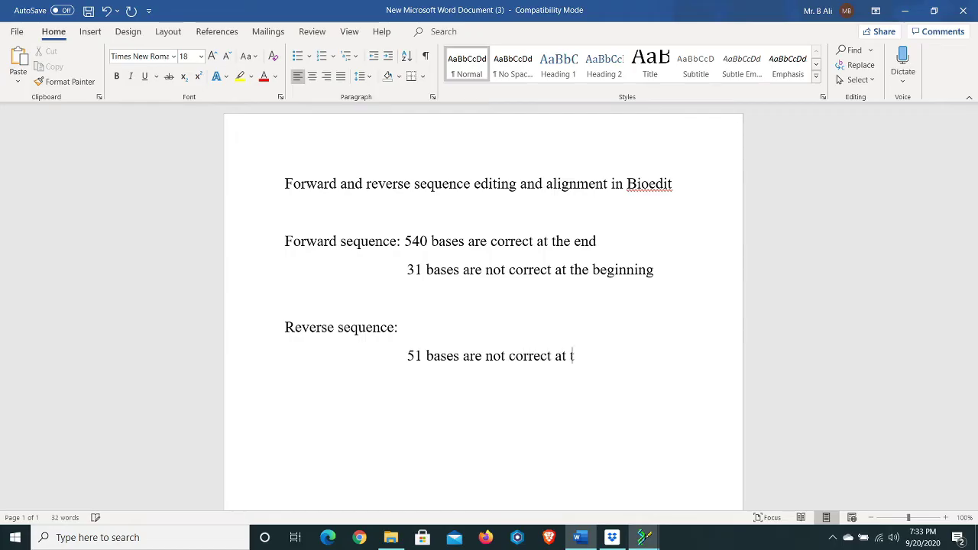
{"action": "type", "text": "he begining"}
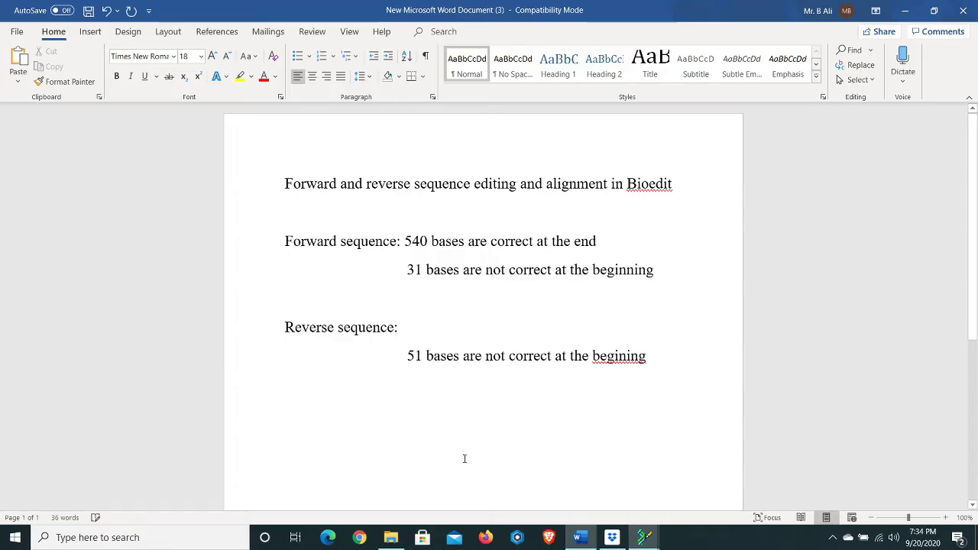
Check the far end of the reverse chromatogram in BioEdit, then add "570 bases are correct at the end" after "Reverse sequence:" in Word
{"action": "mouse_move", "coordinate": [648, 540]}
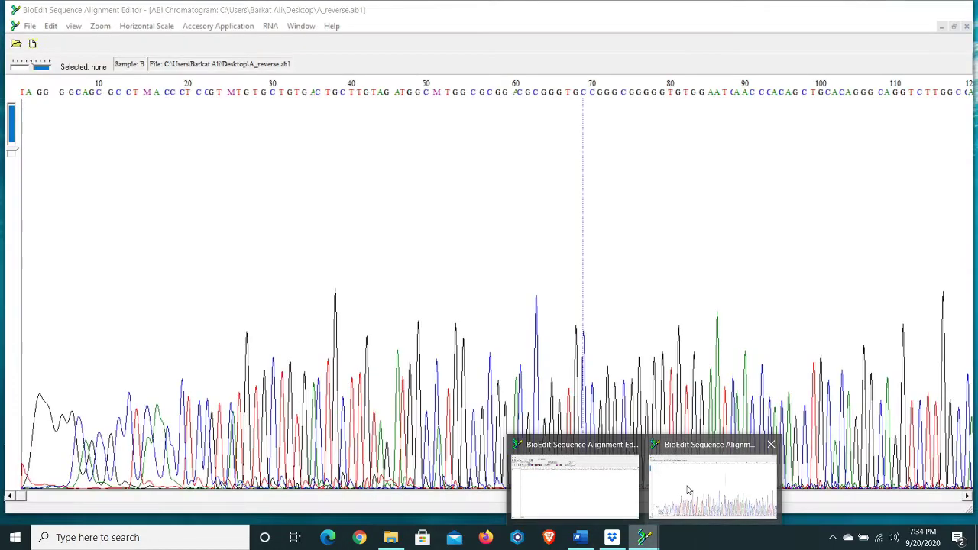
{"action": "mouse_move", "coordinate": [597, 492]}
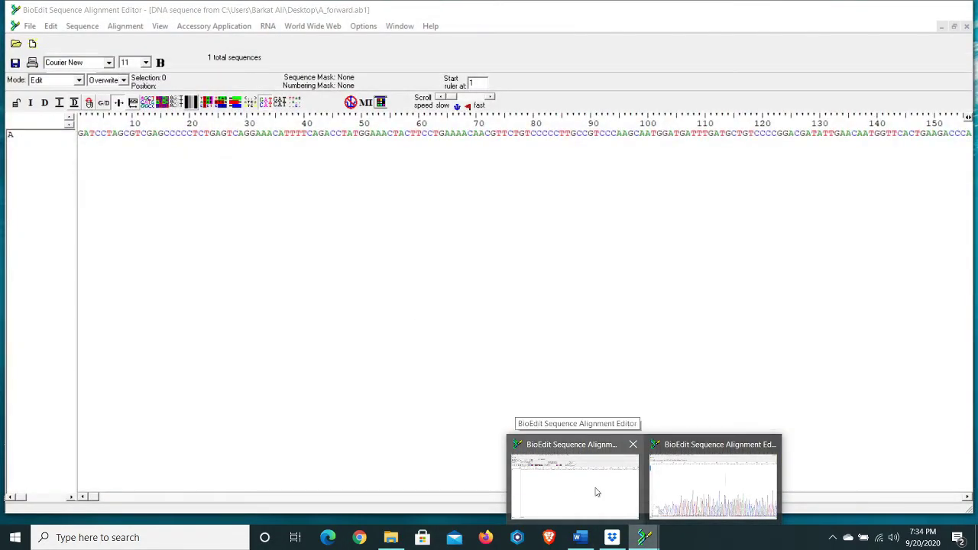
{"action": "left_click", "coordinate": [712, 489]}
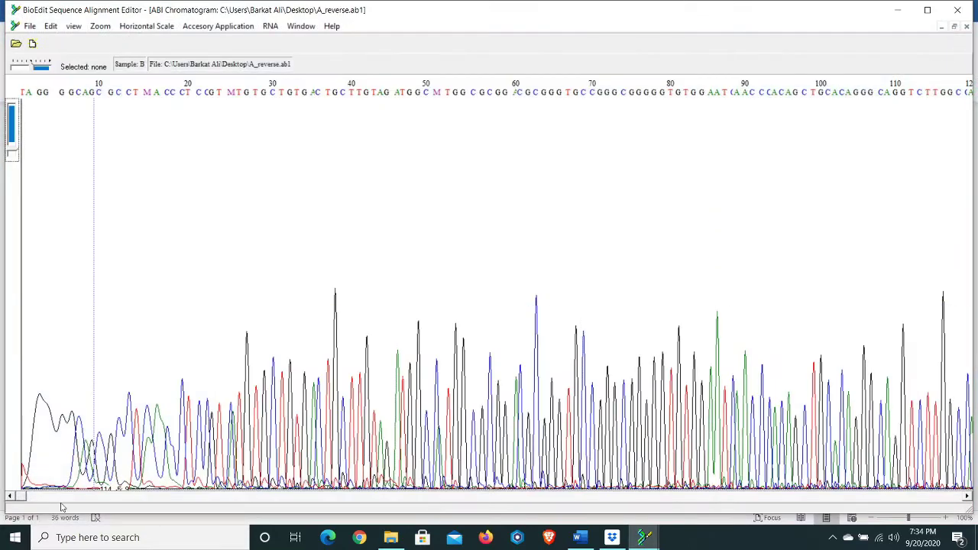
{"action": "left_click_drag", "start_coordinate": [25, 498], "coordinate": [571, 471]}
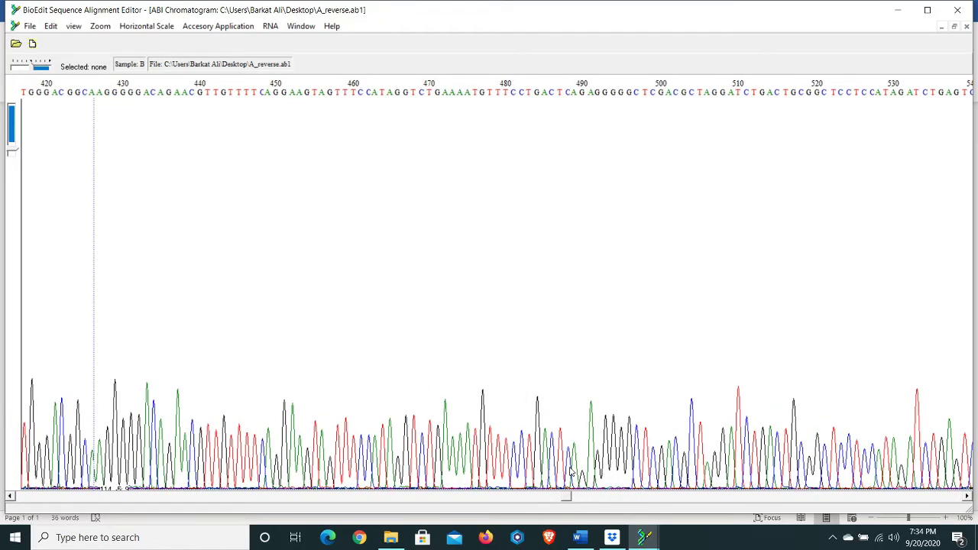
{"action": "left_click_drag", "start_coordinate": [570, 472], "coordinate": [670, 476]}
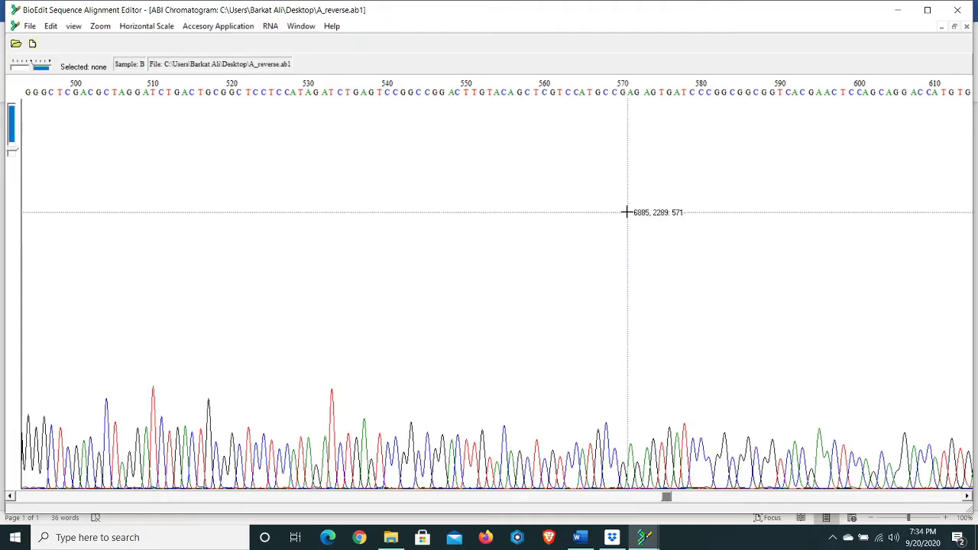
{"action": "left_click", "coordinate": [579, 538]}
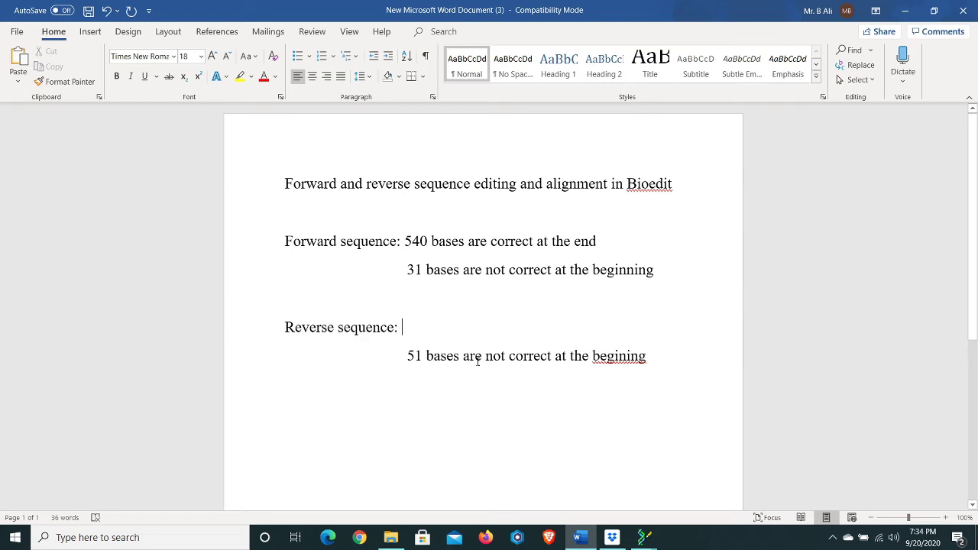
{"action": "type", "text": "57"}
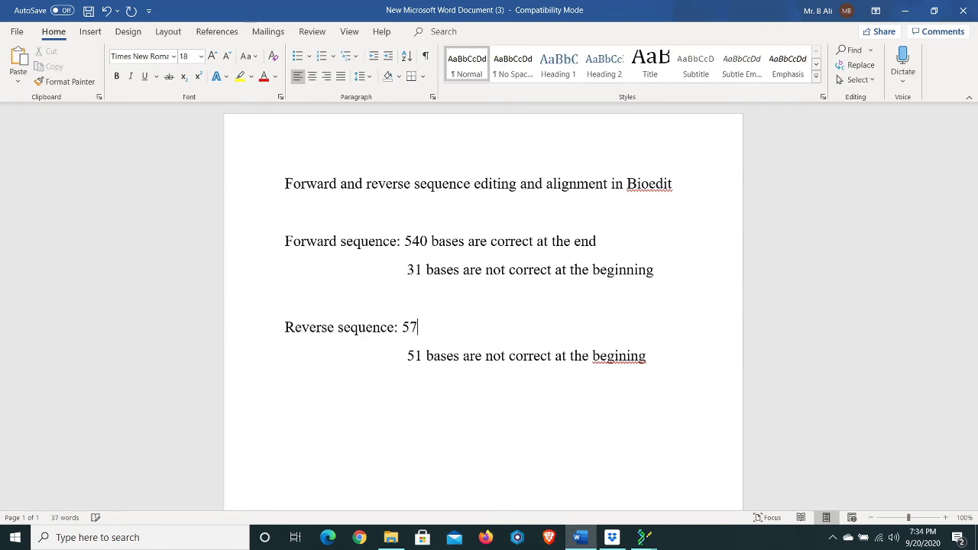
{"action": "type", "text": "0 basese are coore"}
{"action": "key", "text": "BackSpace"}
{"action": "key", "text": "BackSpace"}
{"action": "key", "text": "BackSpace"}
{"action": "key", "text": "BackSpace"}
{"action": "key", "text": "BackSpace"}
{"action": "key", "text": "BackSpace"}
{"action": "key", "text": "BackSpace"}
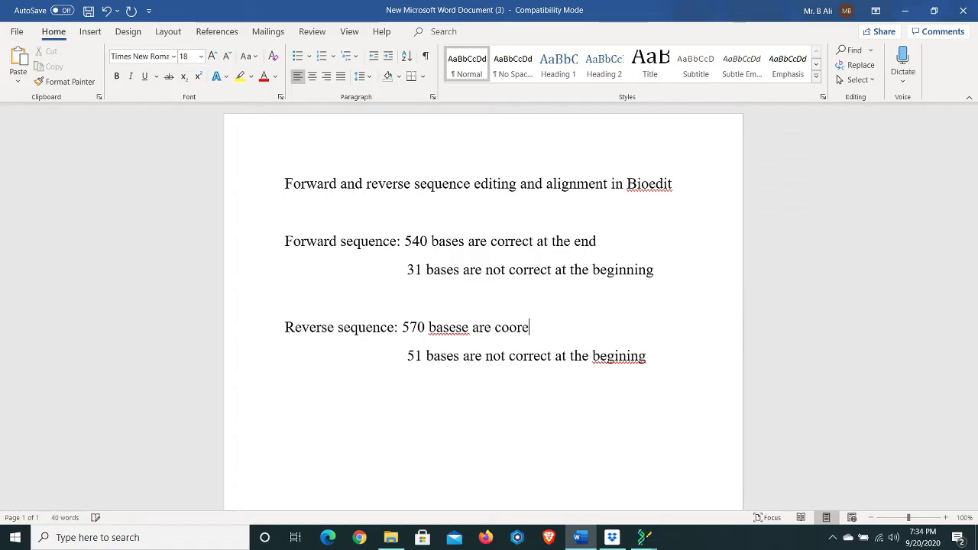
{"action": "key", "text": "BackSpace"}
{"action": "key", "text": "BackSpace"}
{"action": "key", "text": "BackSpace"}
{"action": "key", "text": "BackSpace"}
{"action": "key", "text": "BackSpace"}
{"action": "key", "text": "BackSpace"}
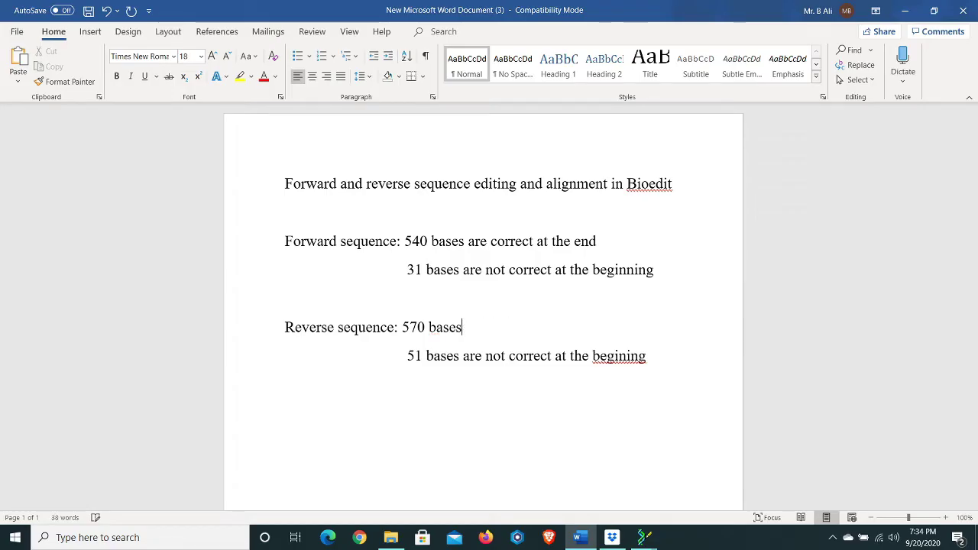
{"action": "type", "text": "es are correct t"}
{"action": "key", "text": "BackSpace"}
{"action": "type", "text": "at the end"}
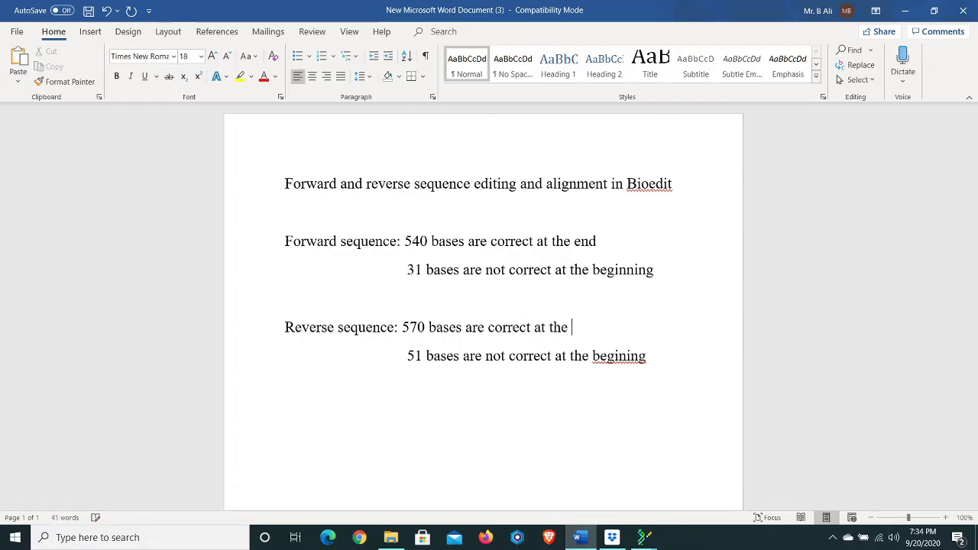
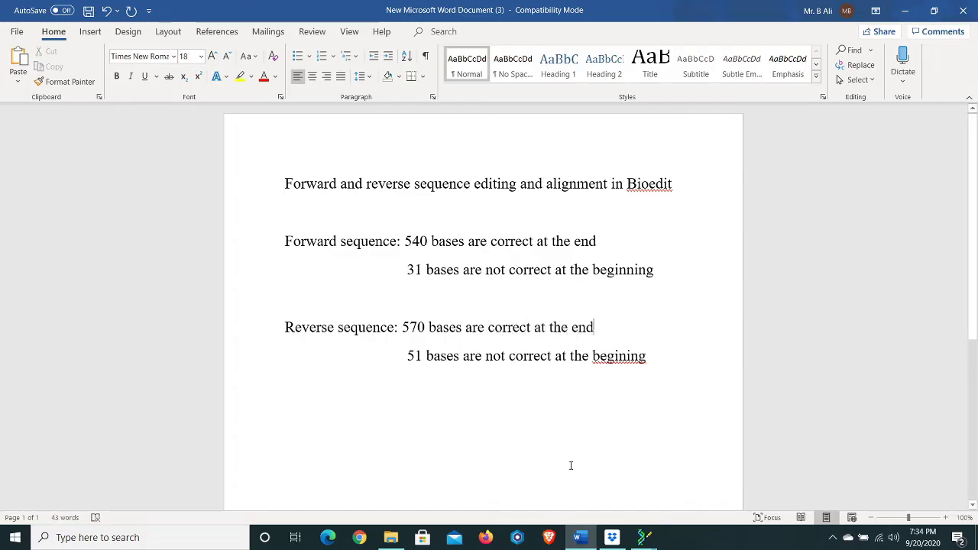
Switch back to the reverse chromatogram in BioEdit, restore it to its smaller size and bring the A_reverse DNA sequence window to the front
{"action": "mouse_move", "coordinate": [644, 537]}
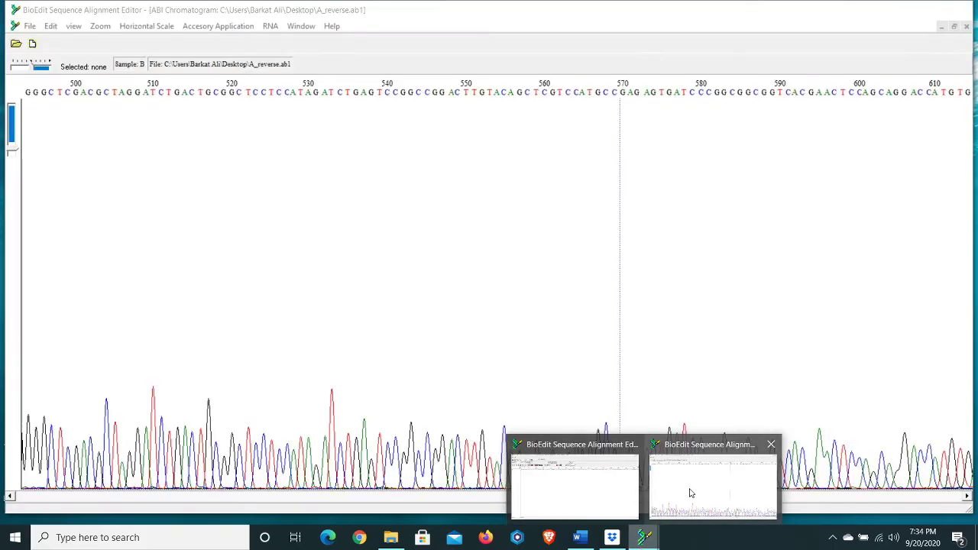
{"action": "left_click", "coordinate": [690, 493]}
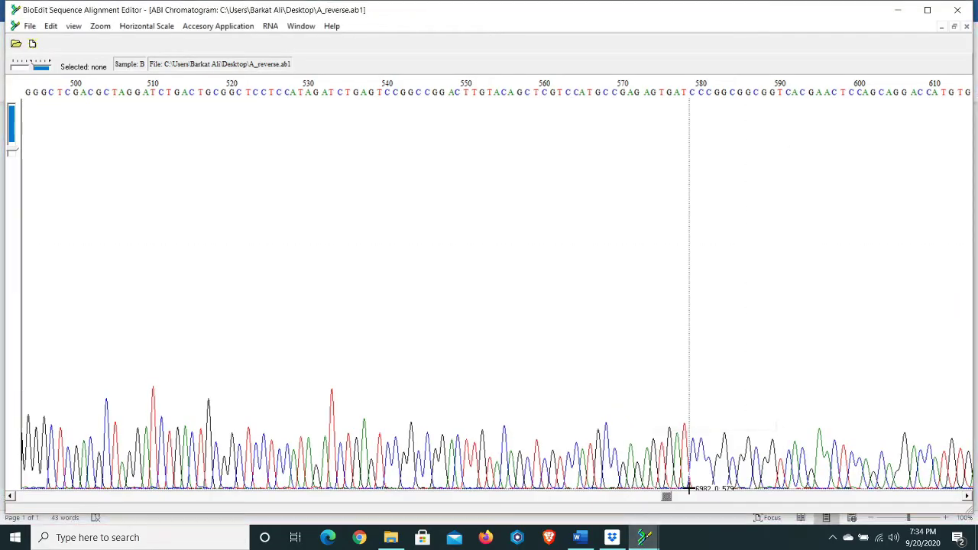
{"action": "left_click", "coordinate": [955, 28]}
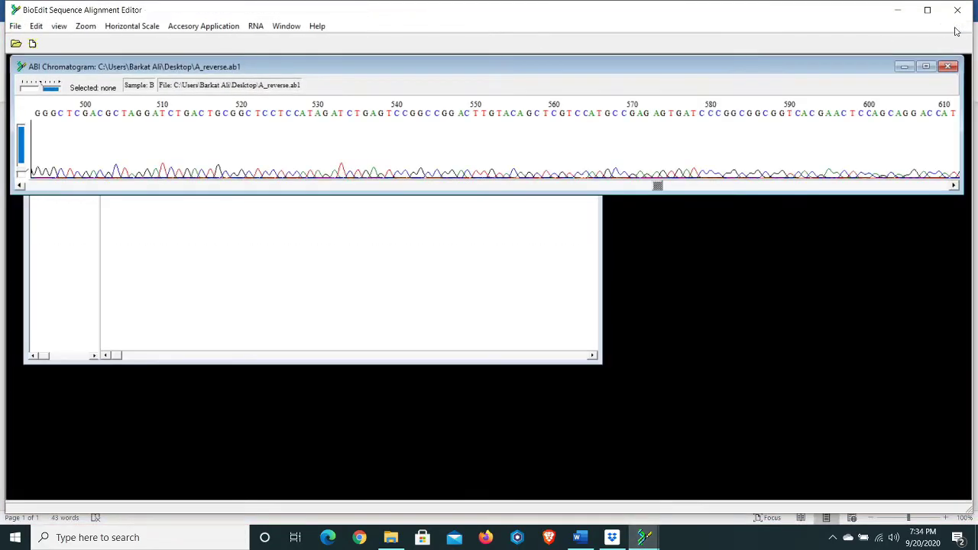
{"action": "left_click", "coordinate": [386, 282]}
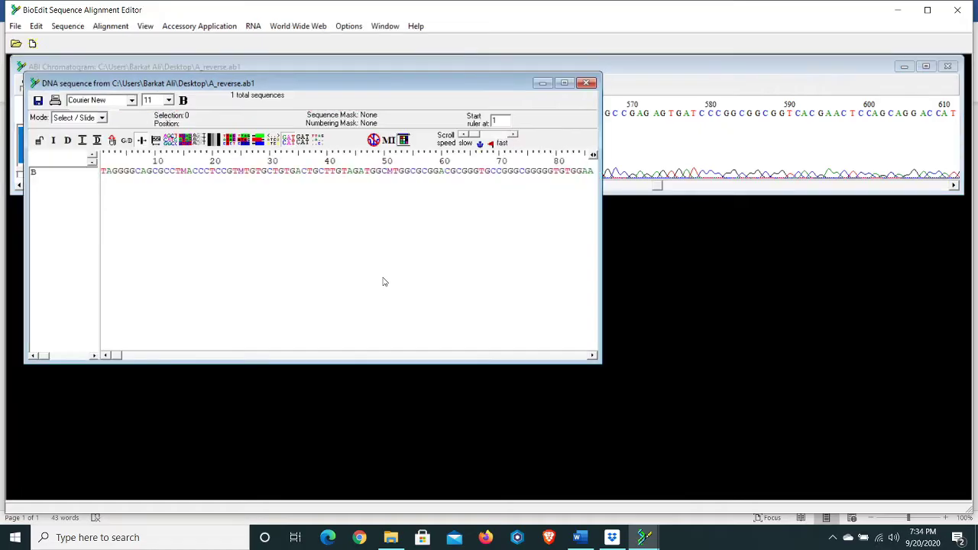
Set the A_reverse sequence to Edit mode in a maximized window and check its trimming positions in the Word notes before returning to BioEdit
{"action": "left_click", "coordinate": [90, 121]}
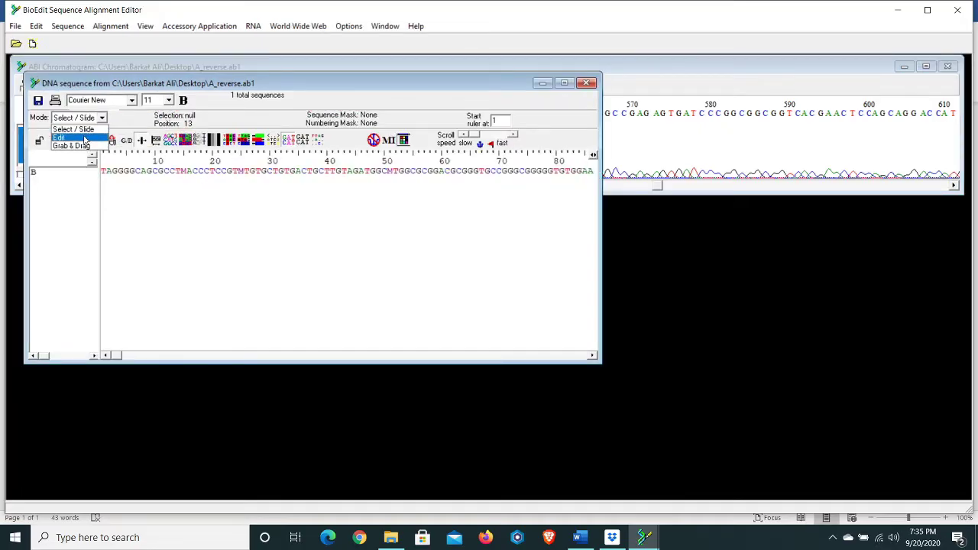
{"action": "left_click", "coordinate": [85, 140]}
{"action": "left_click", "coordinate": [564, 84]}
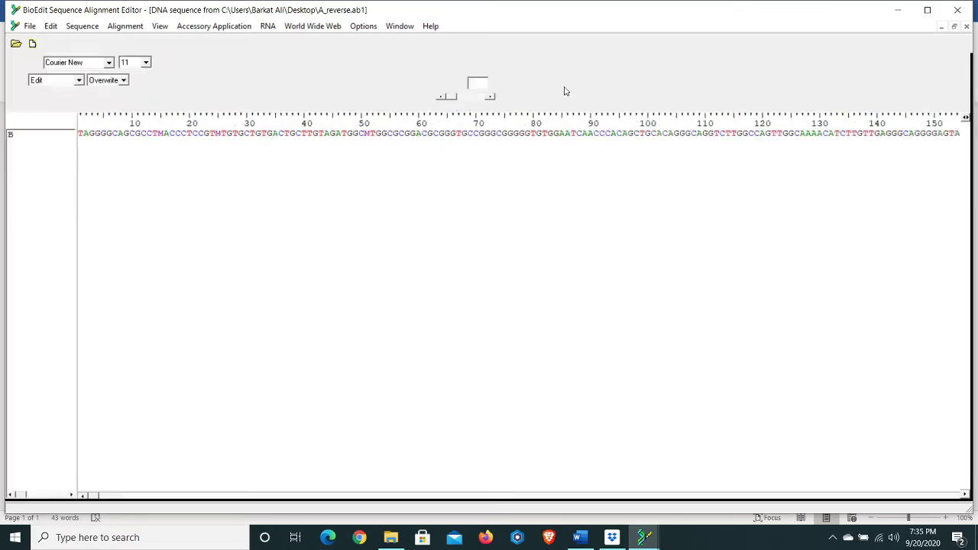
{"action": "left_click", "coordinate": [584, 540]}
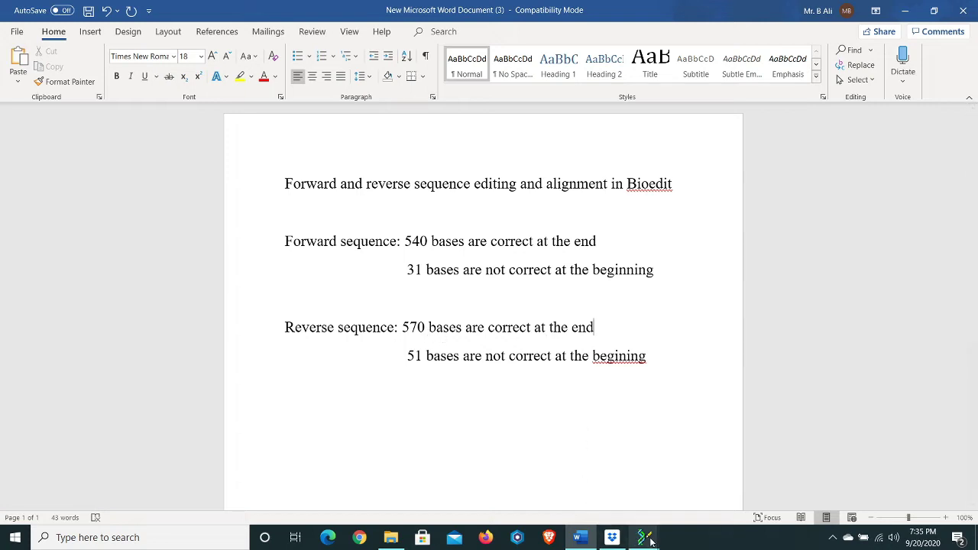
{"action": "mouse_move", "coordinate": [646, 537]}
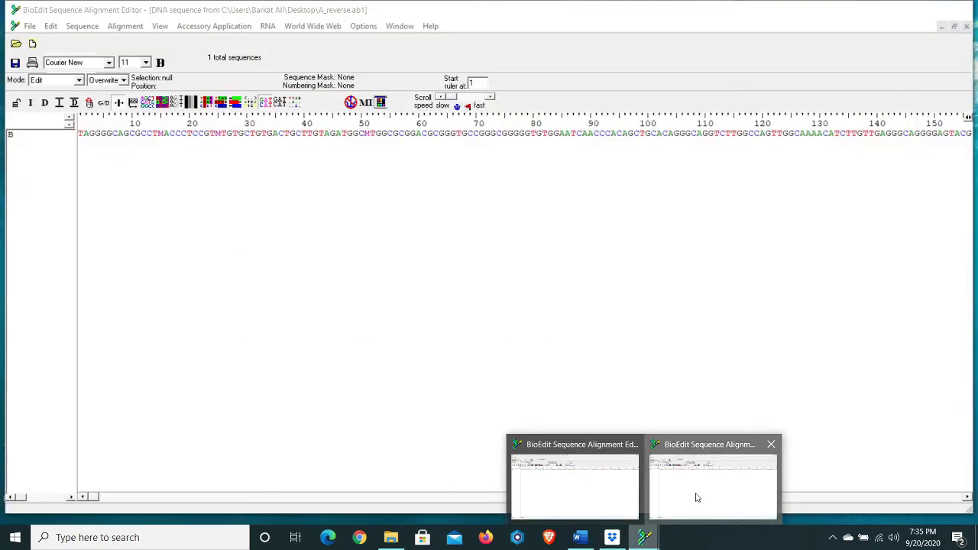
{"action": "left_click", "coordinate": [696, 498]}
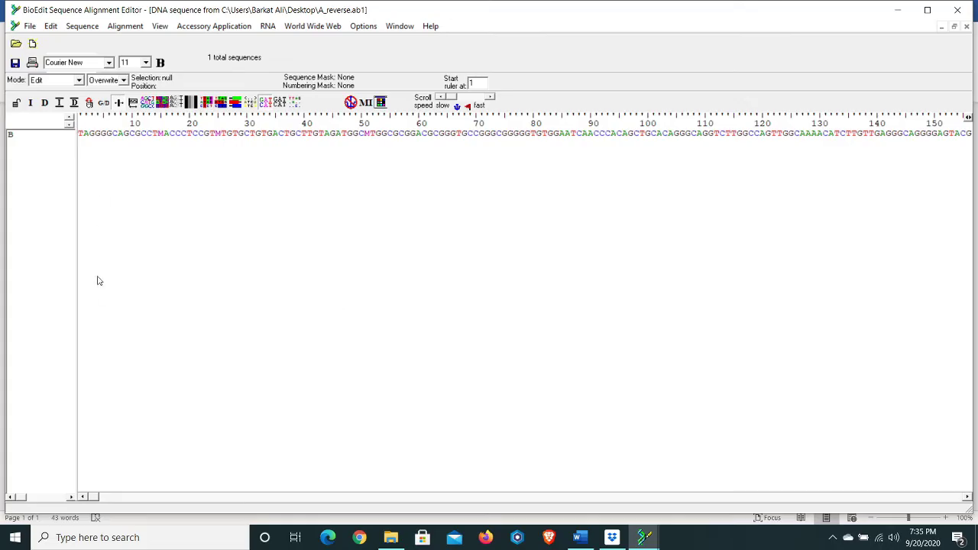
Delete all residues after position 572 through the end of the A_reverse sequence
{"action": "left_click_drag", "start_coordinate": [92, 497], "coordinate": [727, 482]}
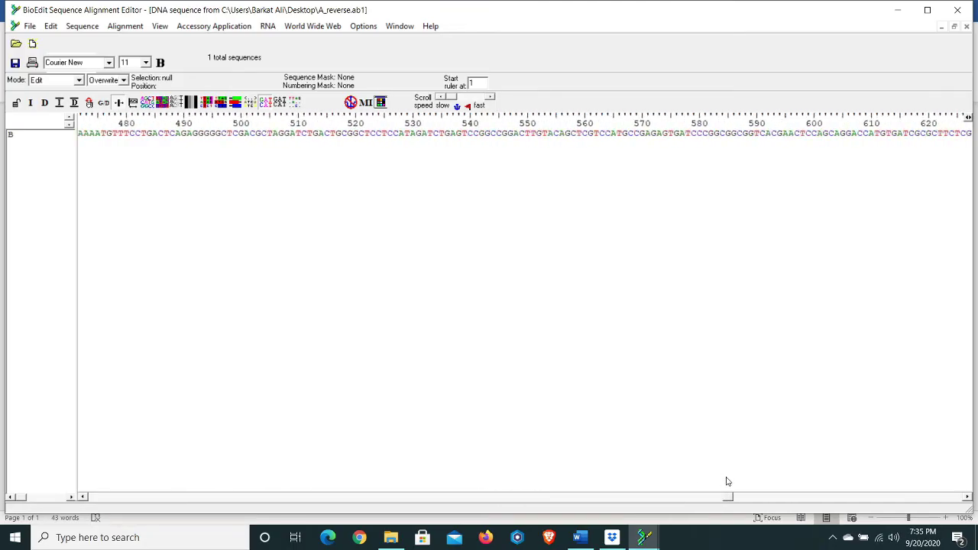
{"action": "left_click", "coordinate": [653, 134]}
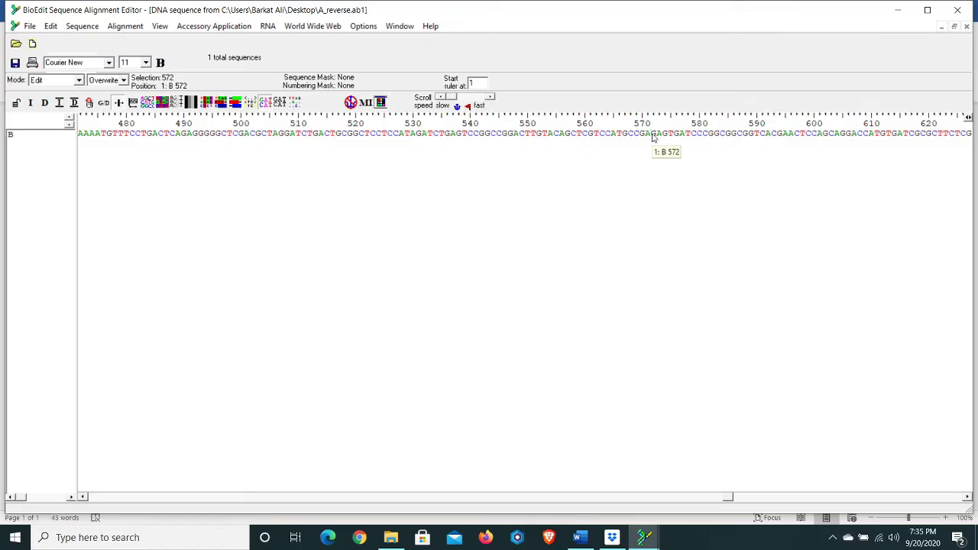
{"action": "left_click", "coordinate": [50, 26]}
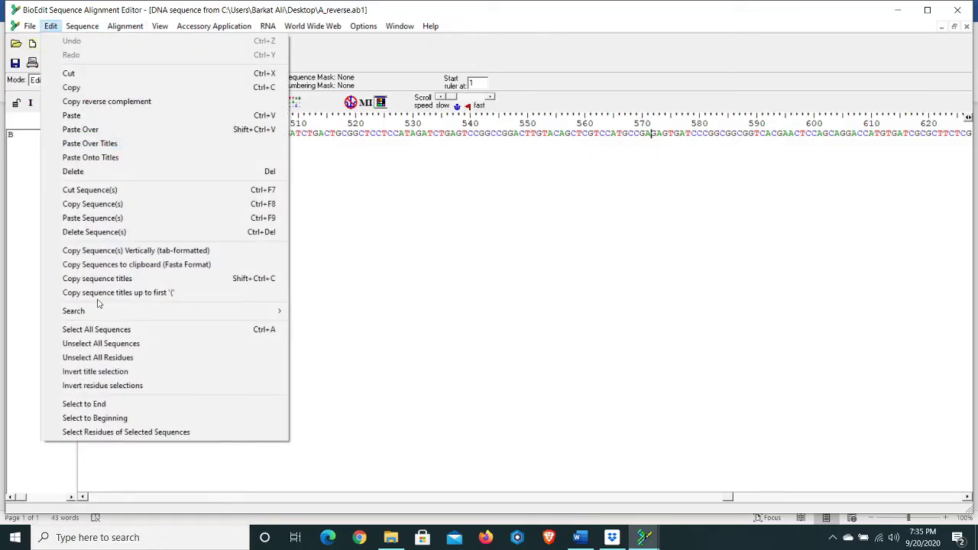
{"action": "left_click", "coordinate": [106, 405]}
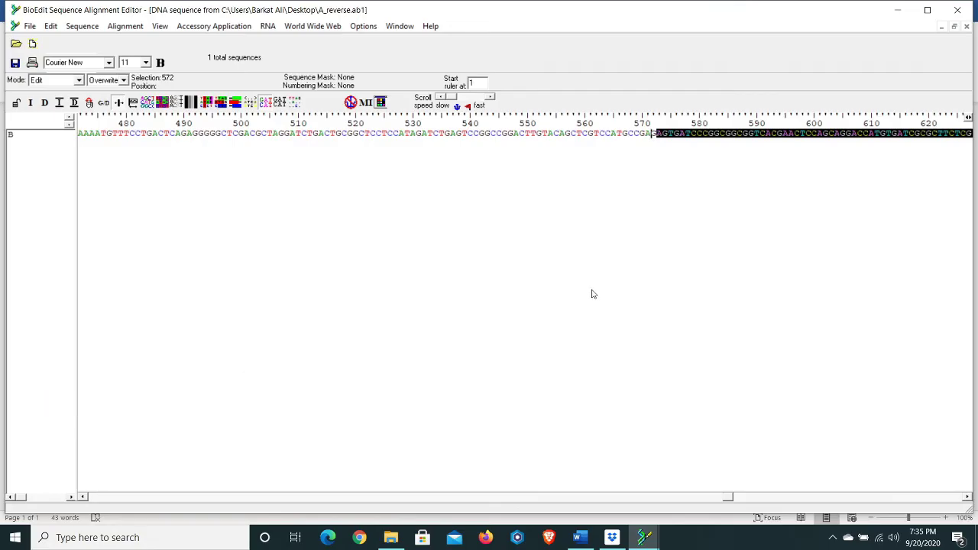
{"action": "key", "text": "Delete"}
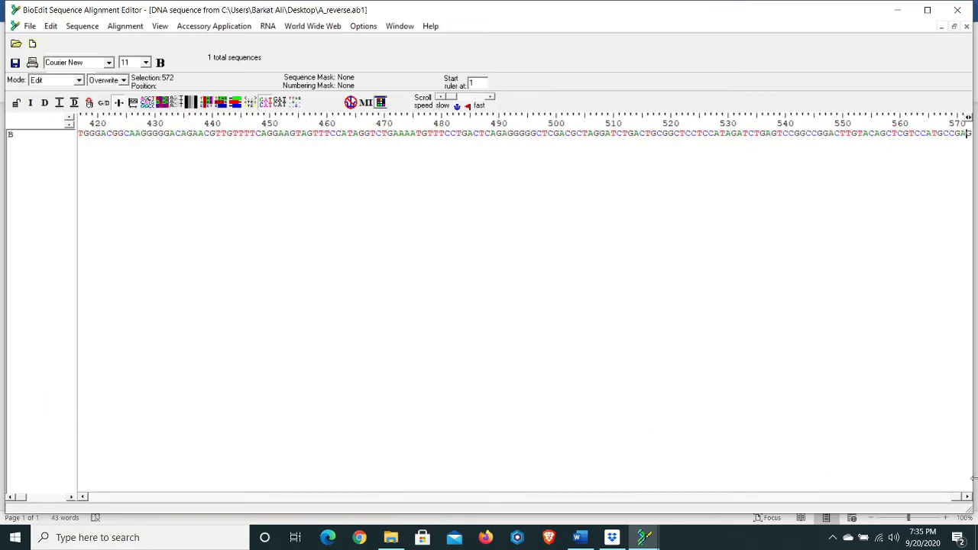
Recheck the reverse trimming note in Word and delete the first 51 bases of the A_reverse sequence in BioEdit
{"action": "left_click_drag", "start_coordinate": [956, 499], "coordinate": [55, 526]}
{"action": "left_click_drag", "start_coordinate": [955, 497], "coordinate": [86, 502]}
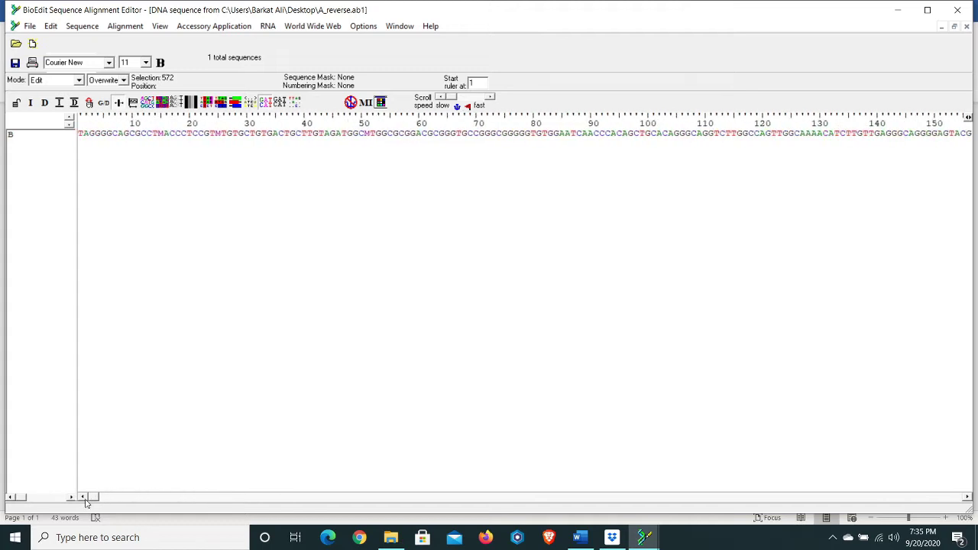
{"action": "left_click", "coordinate": [579, 537]}
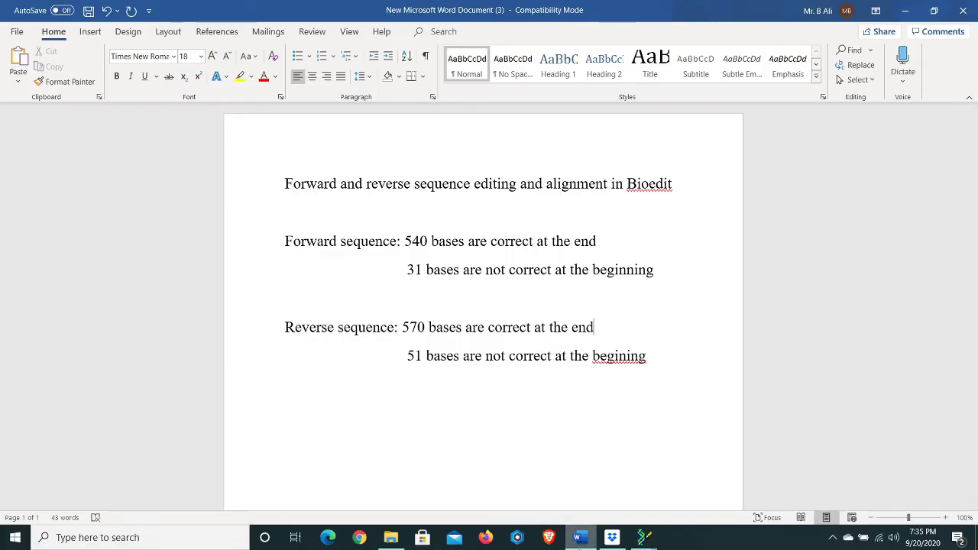
{"action": "left_click", "coordinate": [579, 537]}
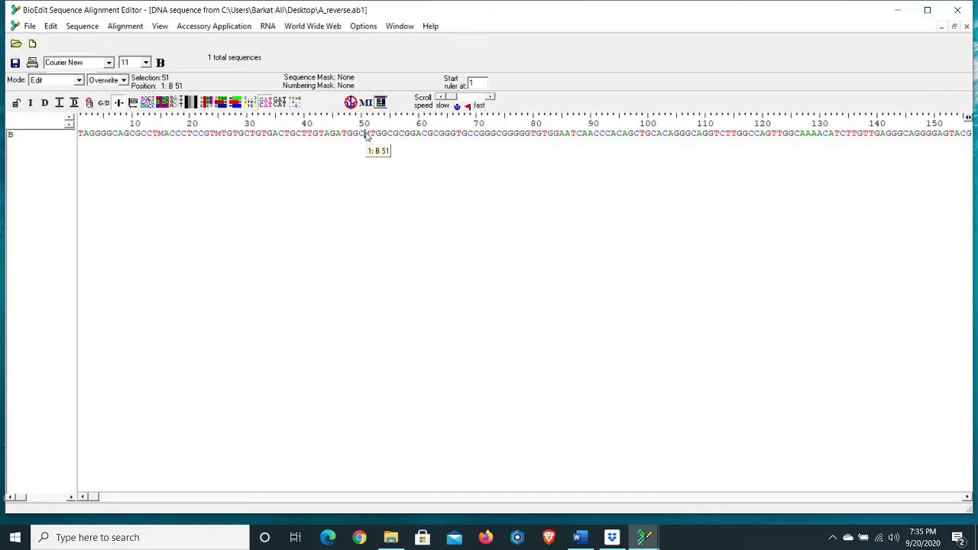
{"action": "left_click", "coordinate": [50, 26]}
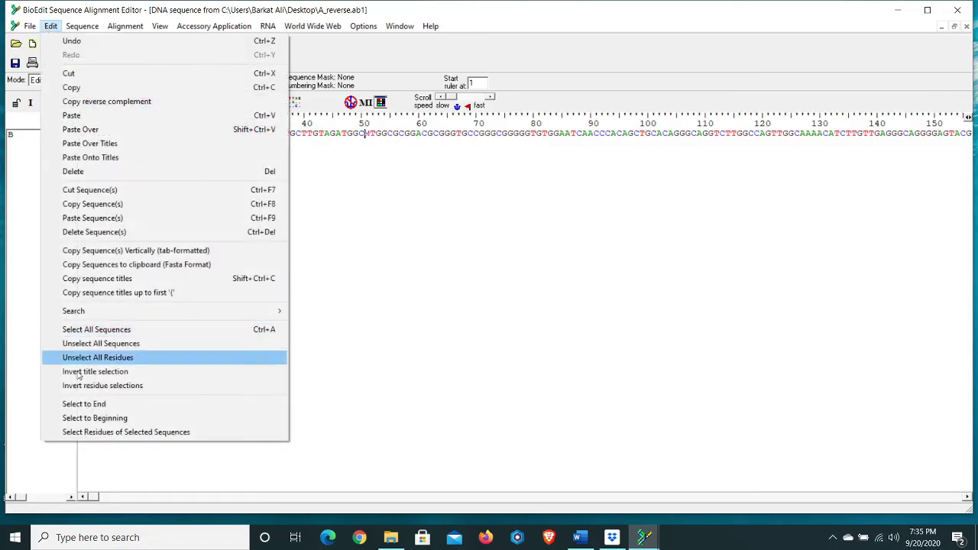
{"action": "left_click", "coordinate": [105, 418]}
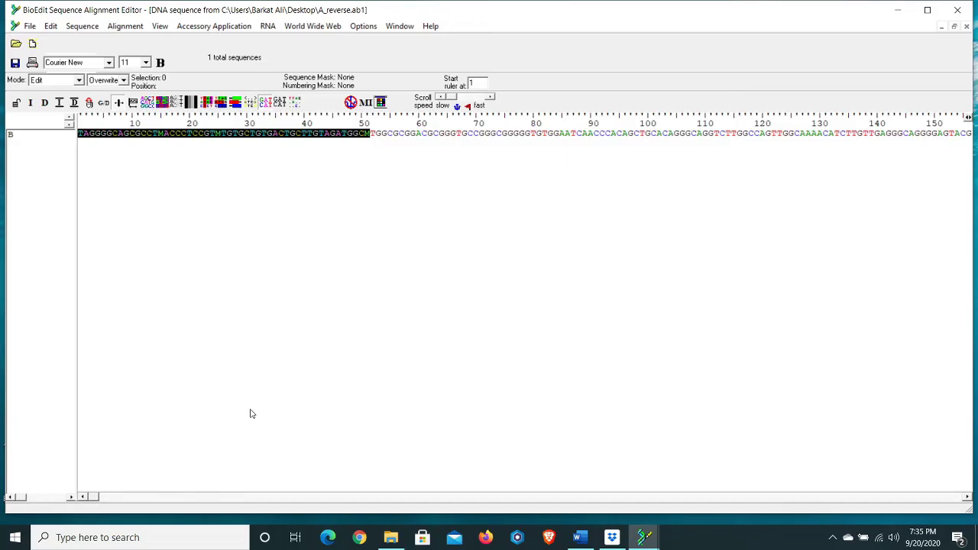
{"action": "key", "text": "Delete"}
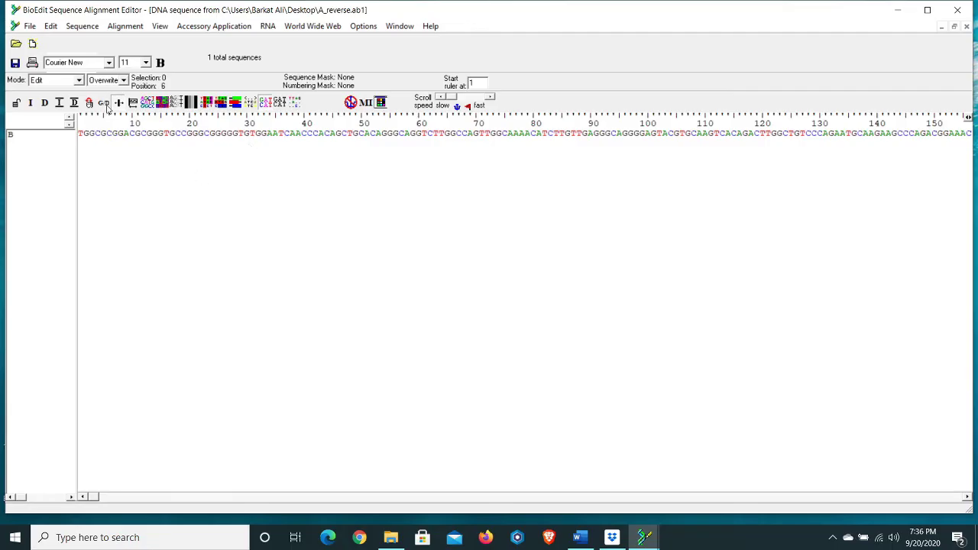
Return the A_reverse window to Select / Slide mode and convert sequence B to its reverse complement
{"action": "left_click", "coordinate": [78, 81]}
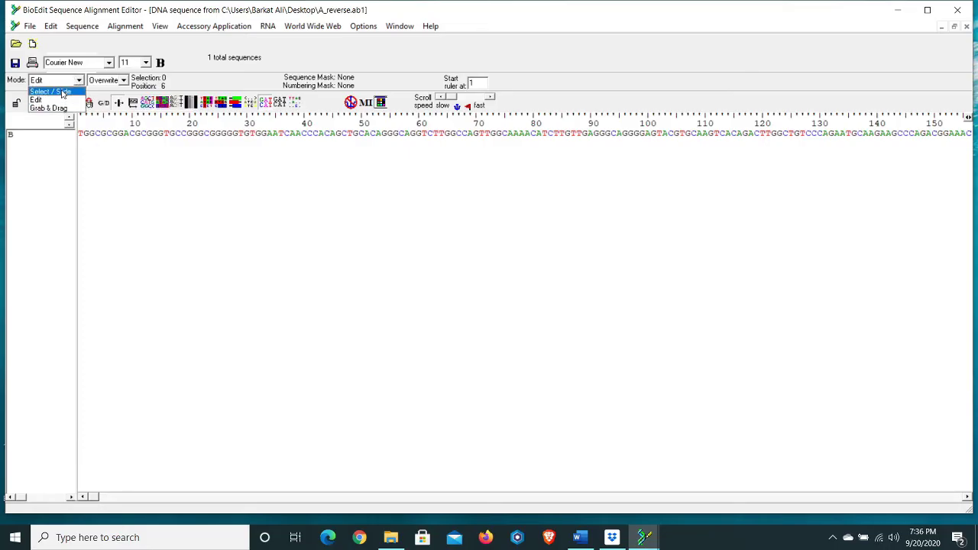
{"action": "left_click", "coordinate": [64, 93]}
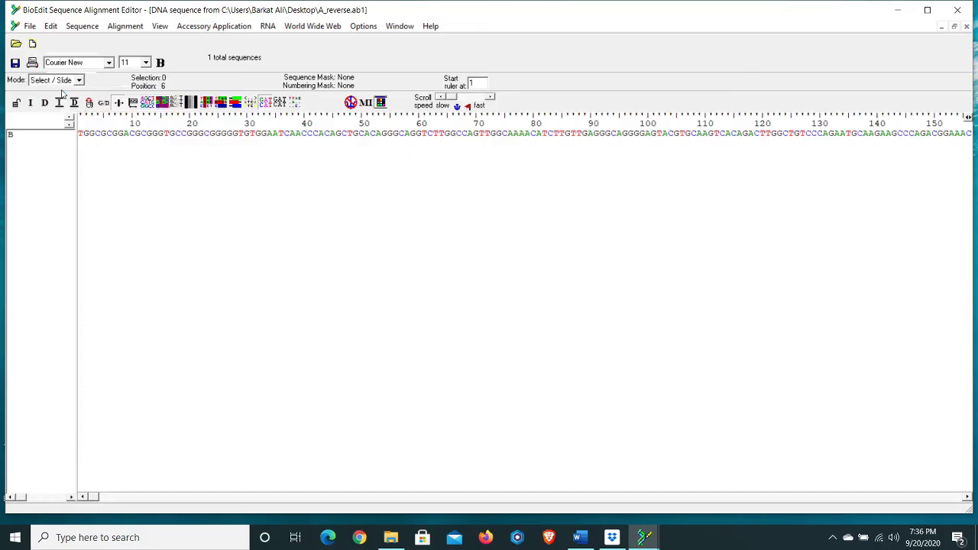
{"action": "left_click", "coordinate": [11, 138]}
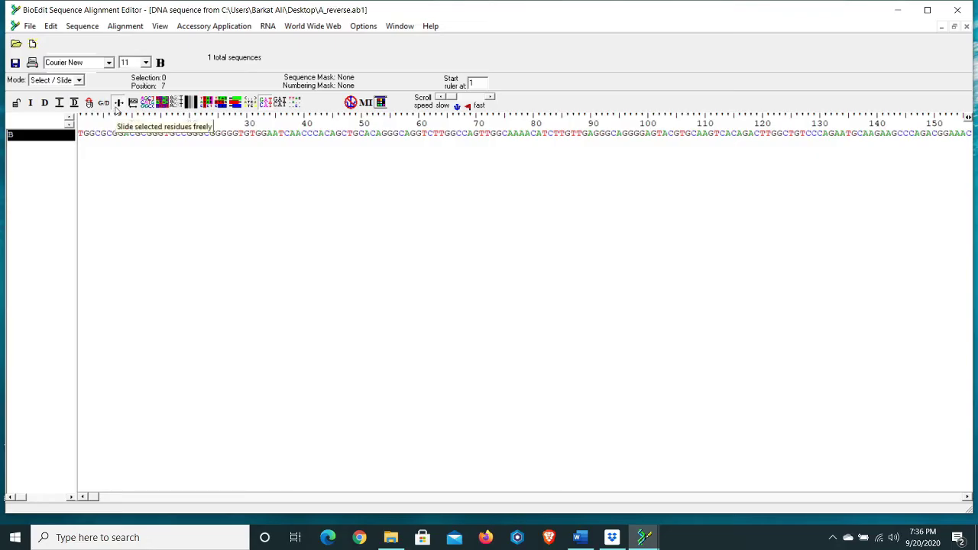
{"action": "left_click", "coordinate": [85, 29]}
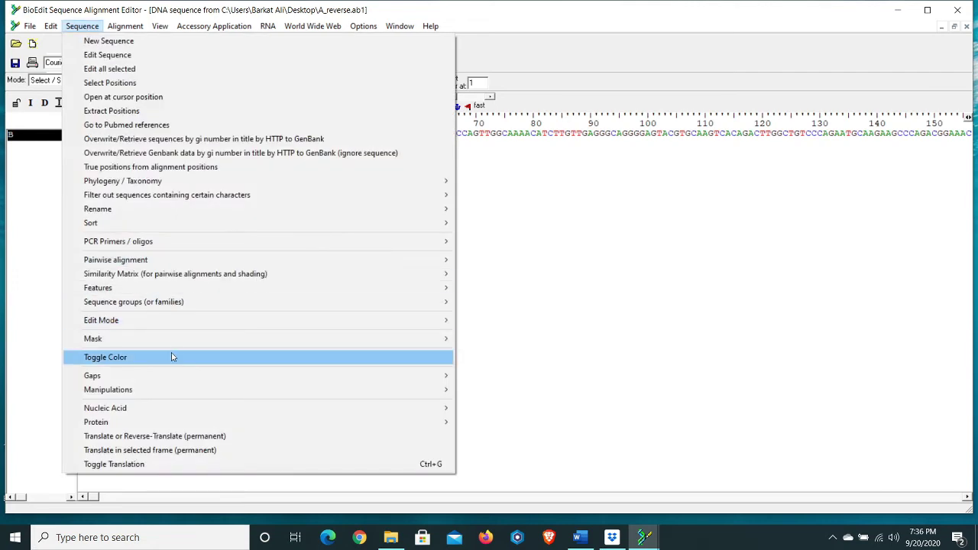
{"action": "mouse_move", "coordinate": [165, 397]}
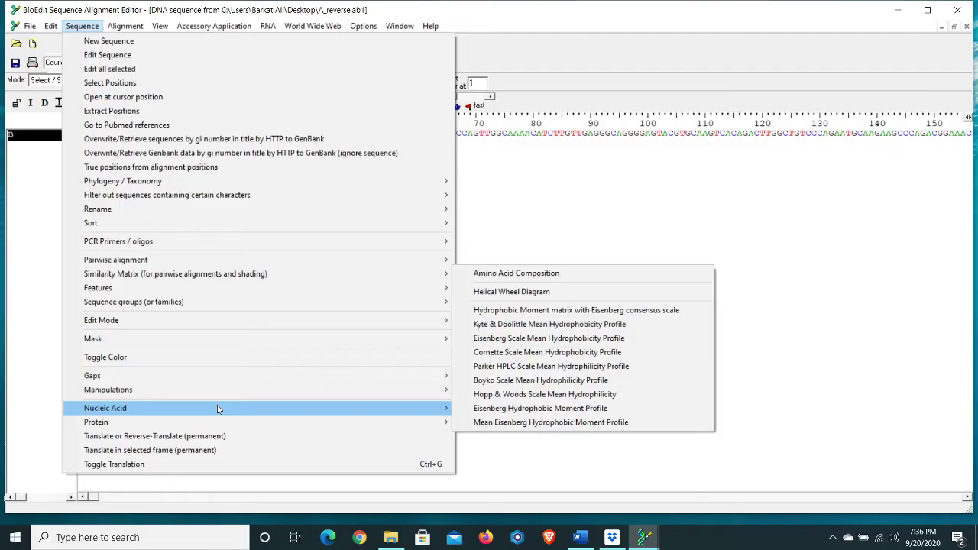
{"action": "mouse_move", "coordinate": [217, 410]}
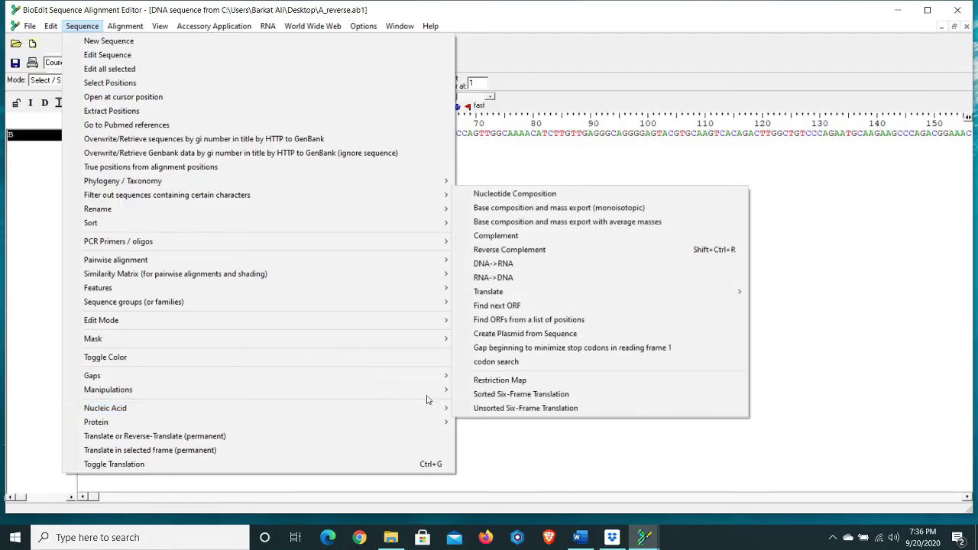
{"action": "left_click", "coordinate": [516, 257]}
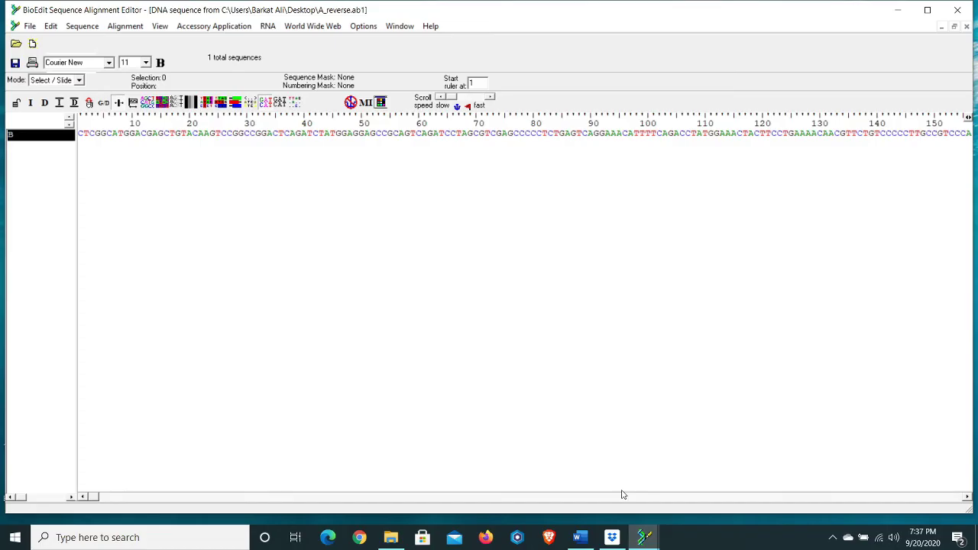
Switch to the A_forward sequence window and place the cursor after the last base of sequence A
{"action": "mouse_move", "coordinate": [645, 535]}
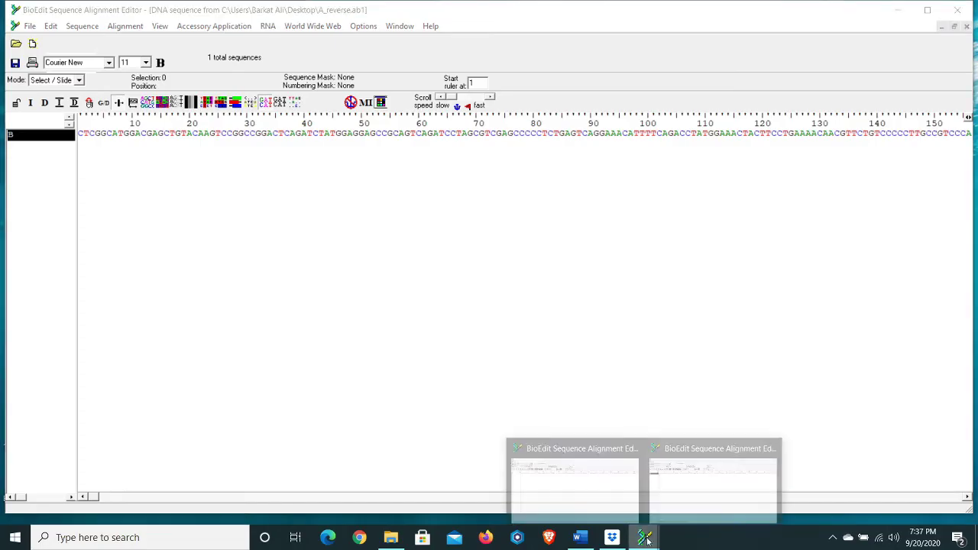
{"action": "left_click", "coordinate": [592, 505]}
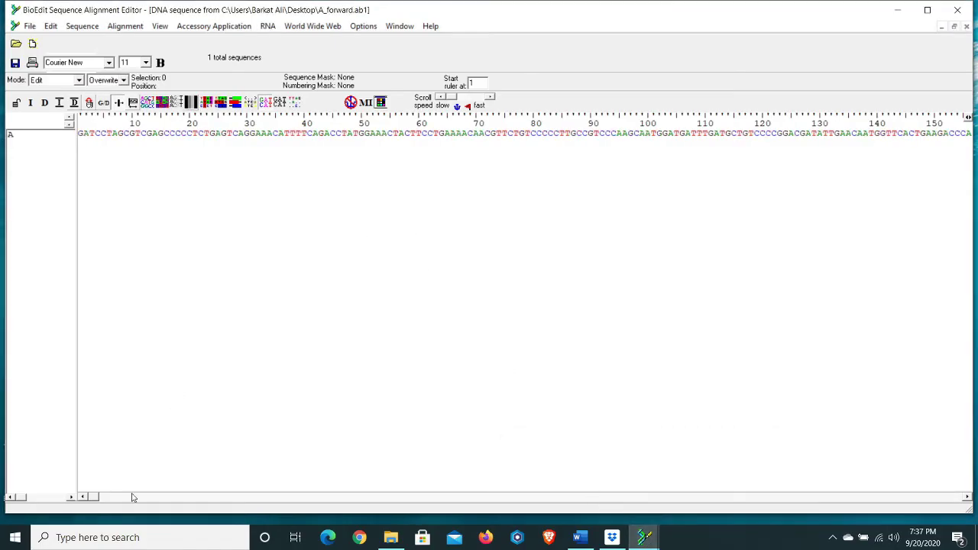
{"action": "left_click_drag", "start_coordinate": [91, 497], "coordinate": [972, 511]}
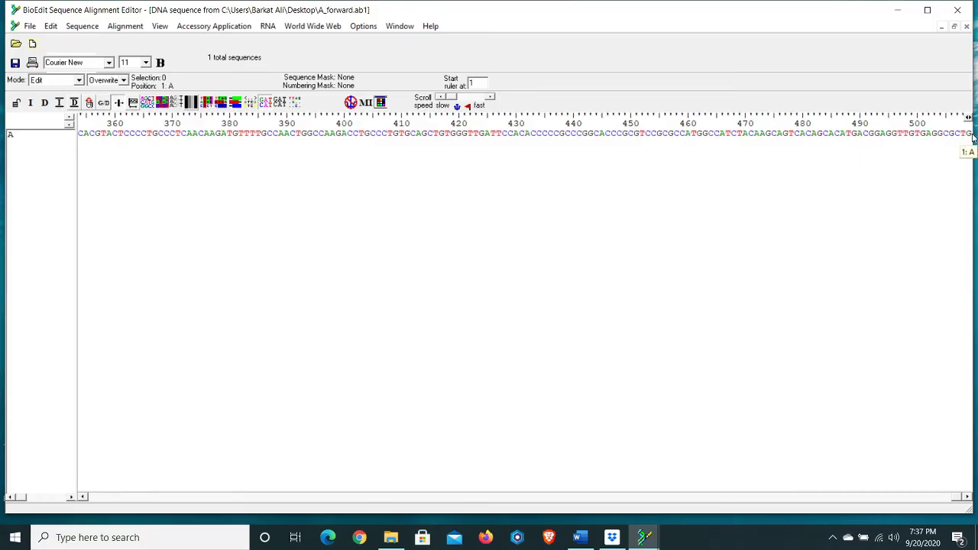
{"action": "left_click", "coordinate": [972, 135]}
Switch to the A_reverse window in Edit mode and copy the residues of sequence B after position 1 through the end
{"action": "mouse_move", "coordinate": [644, 535]}
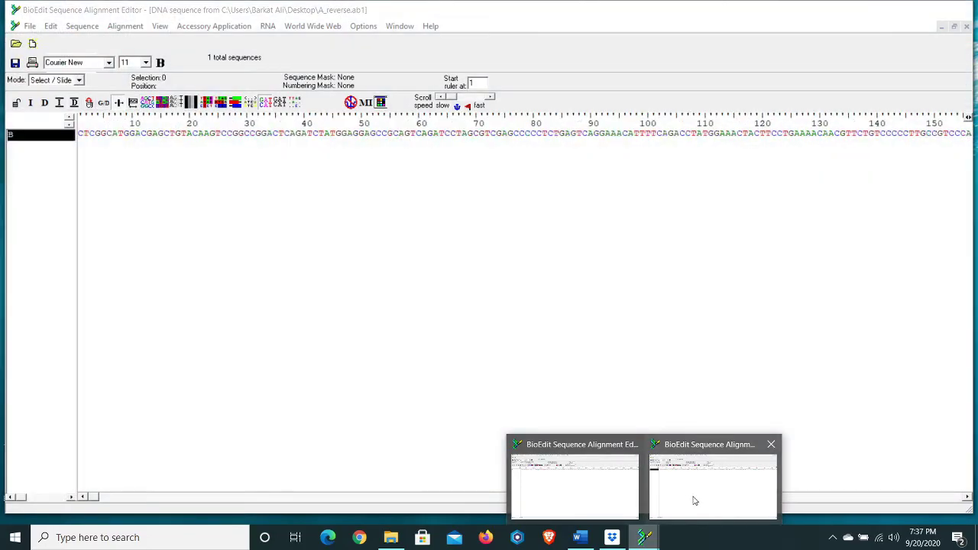
{"action": "left_click", "coordinate": [694, 498]}
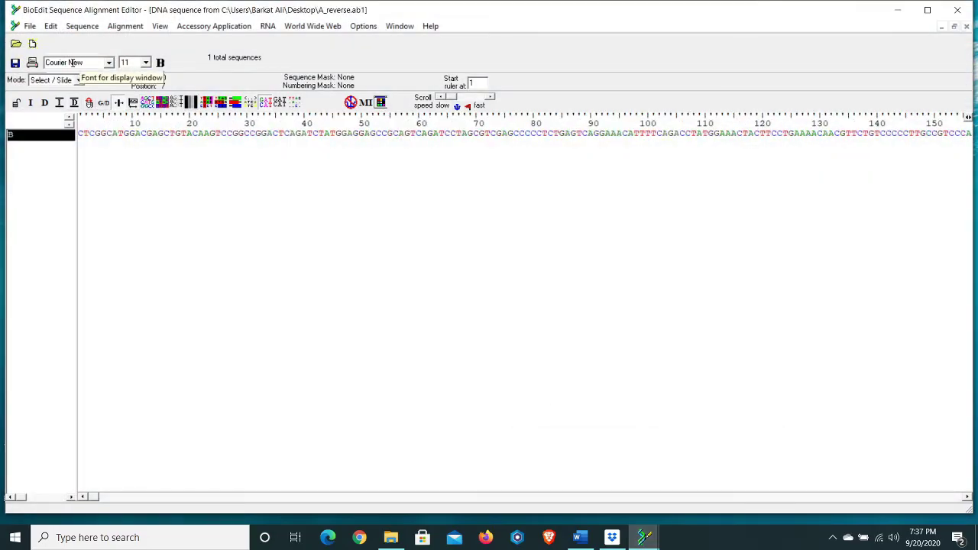
{"action": "left_click", "coordinate": [76, 81]}
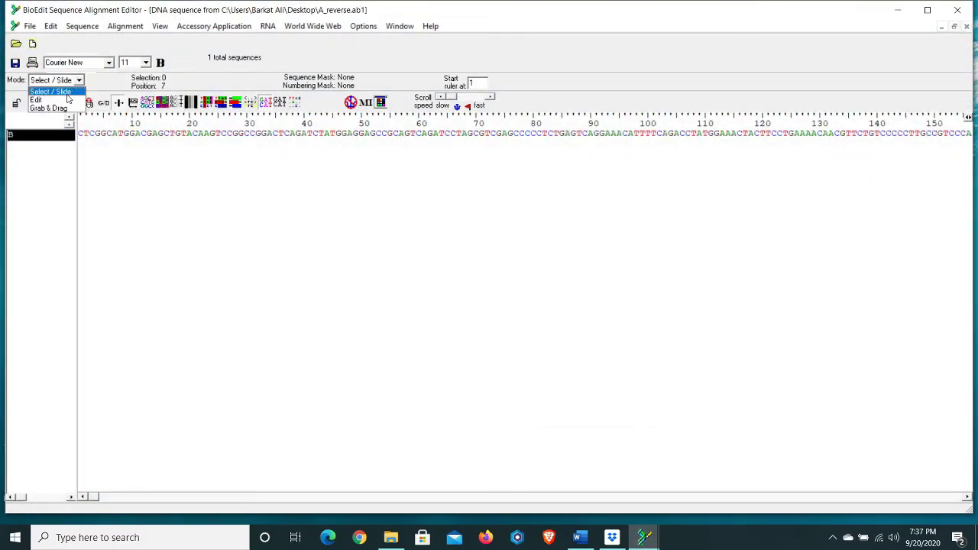
{"action": "left_click", "coordinate": [68, 96]}
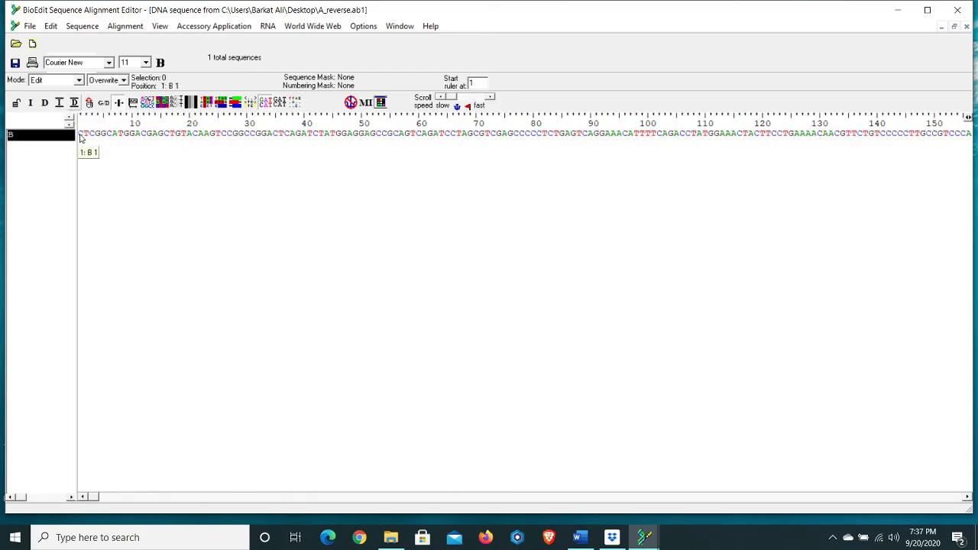
{"action": "left_click", "coordinate": [80, 137]}
{"action": "left_click", "coordinate": [51, 26]}
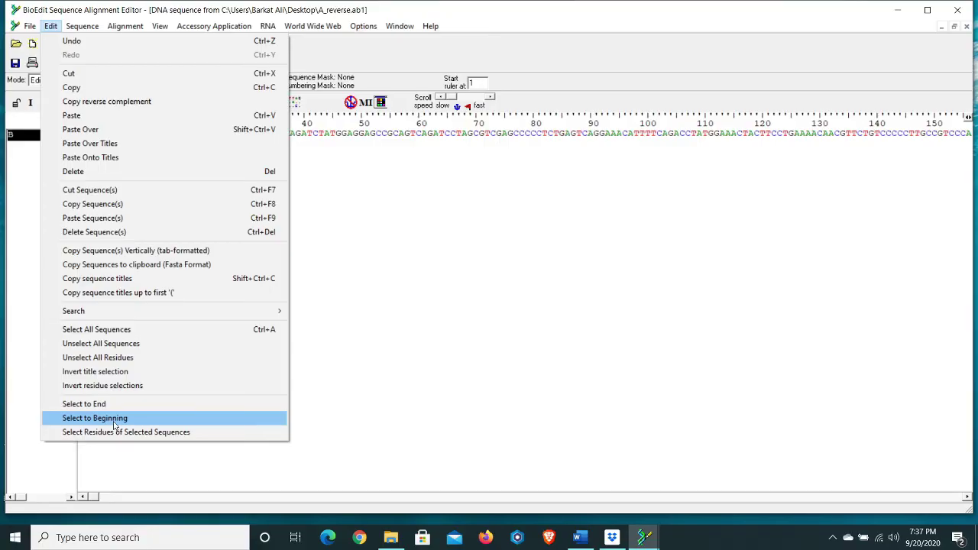
{"action": "left_click", "coordinate": [120, 407]}
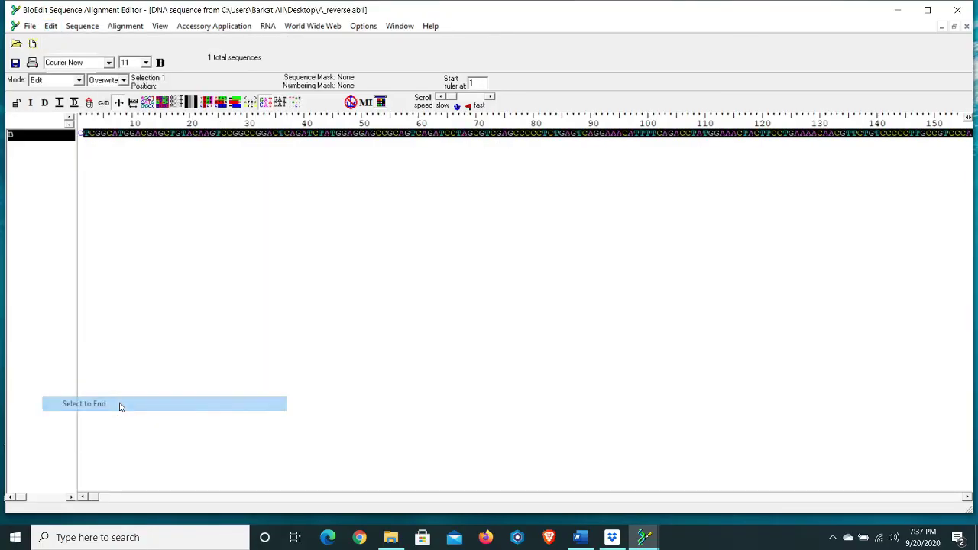
{"action": "left_click", "coordinate": [51, 26]}
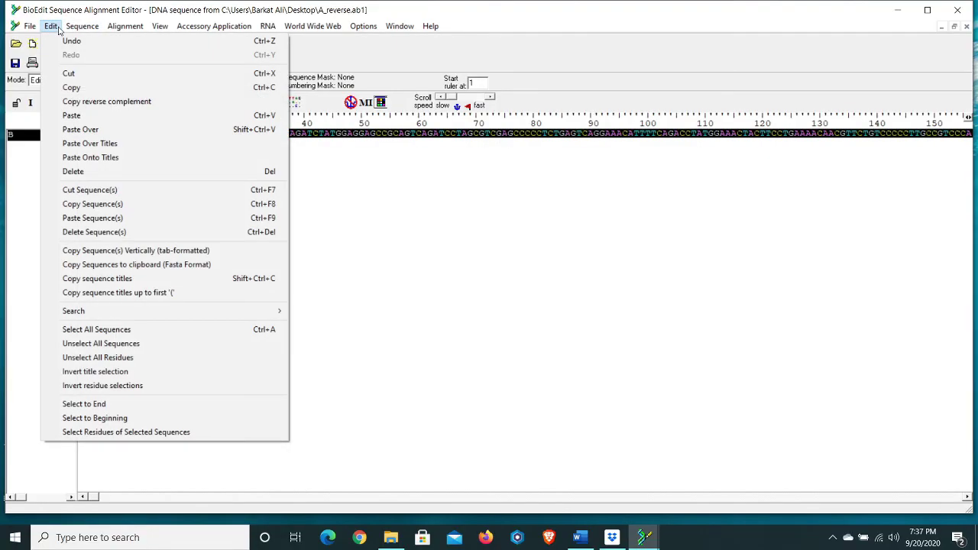
{"action": "left_click", "coordinate": [69, 86]}
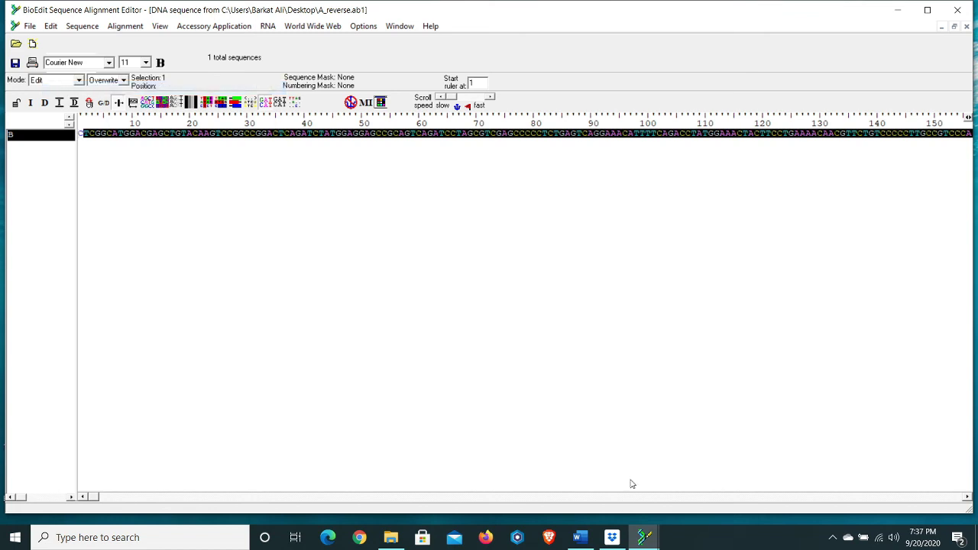
{"action": "left_click", "coordinate": [649, 535]}
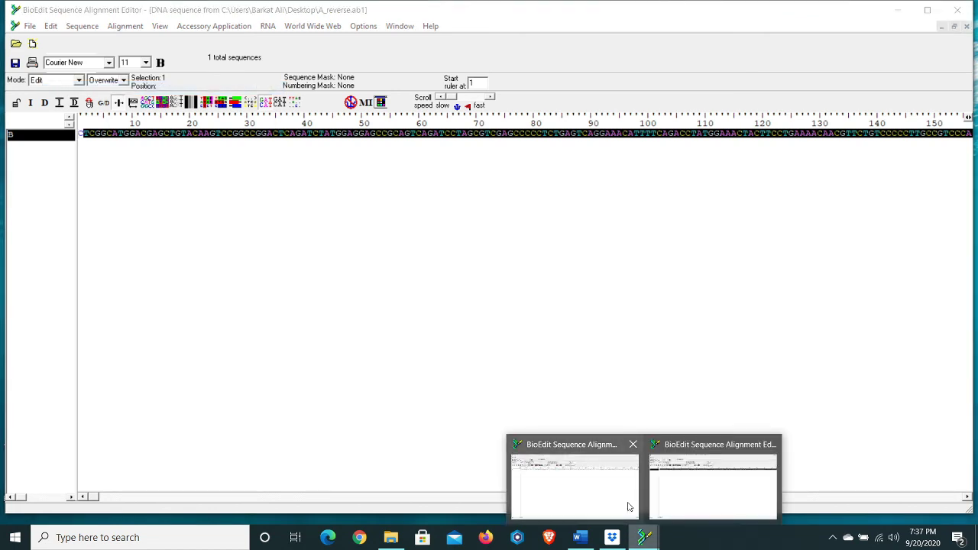
Switch to the A_forward sequence window and append the copied residues of sequence B to the end of sequence A
{"action": "left_click", "coordinate": [591, 489]}
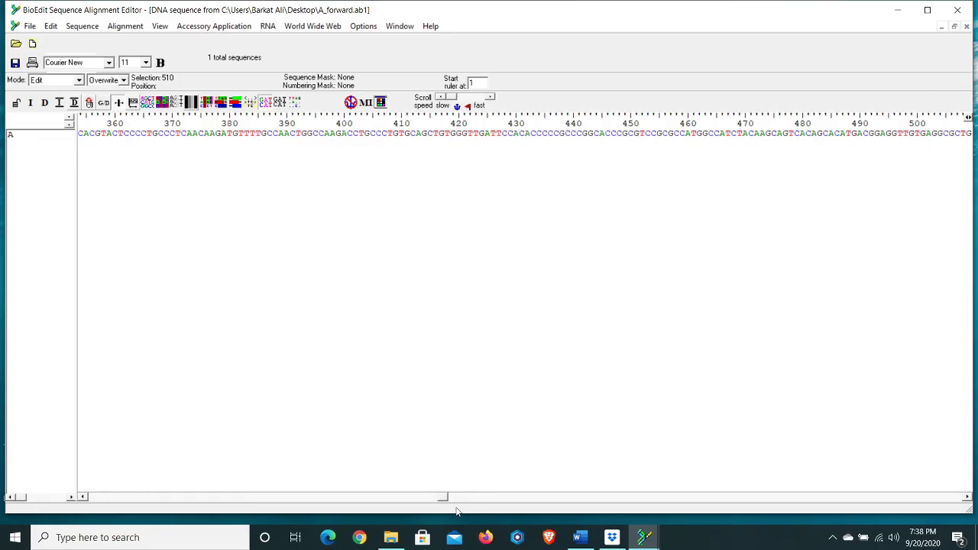
{"action": "left_click_drag", "start_coordinate": [443, 500], "coordinate": [974, 516]}
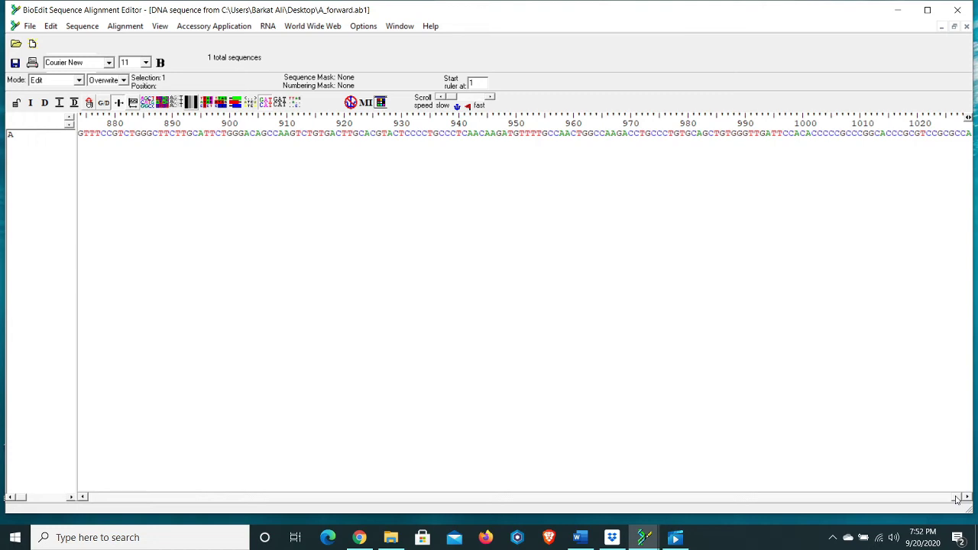
Copy the residues of sequence A after position 1 through the end and paste them into the Word document below the trimming notes
{"action": "left_click_drag", "start_coordinate": [956, 499], "coordinate": [83, 498]}
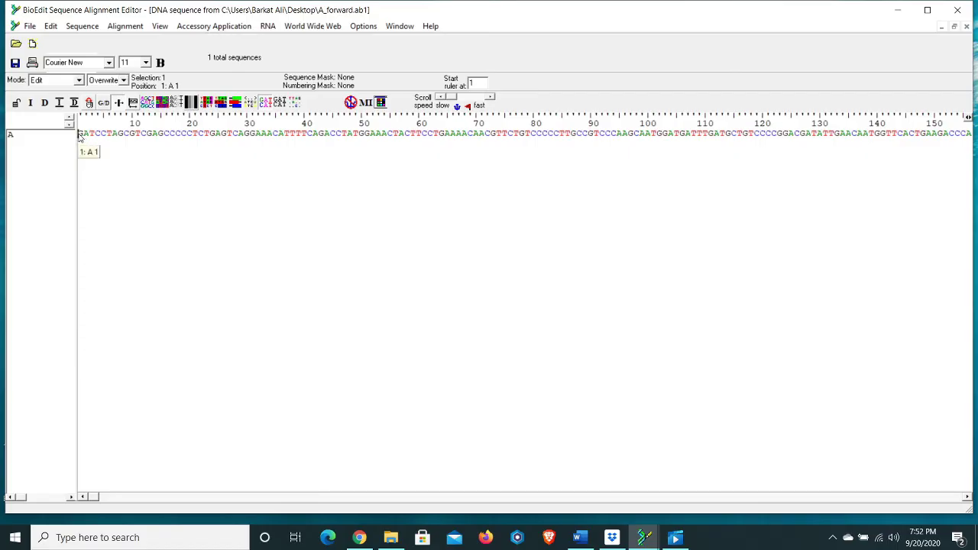
{"action": "left_click", "coordinate": [55, 29]}
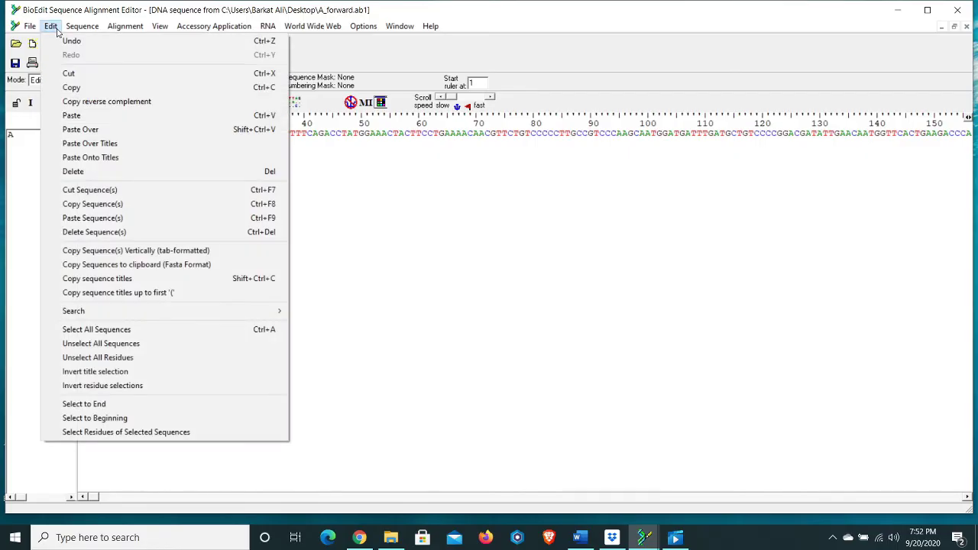
{"action": "left_click", "coordinate": [114, 405]}
{"action": "left_click", "coordinate": [52, 27]}
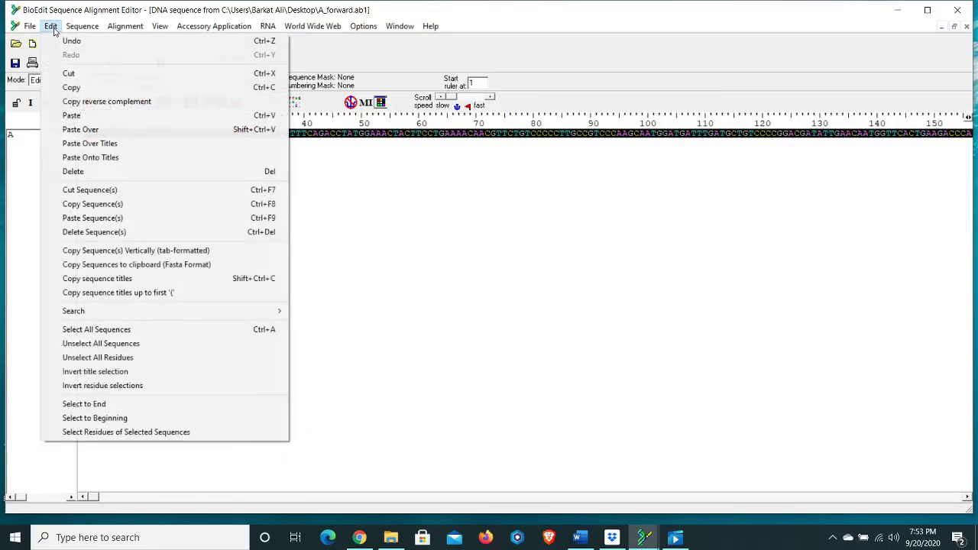
{"action": "left_click", "coordinate": [94, 89]}
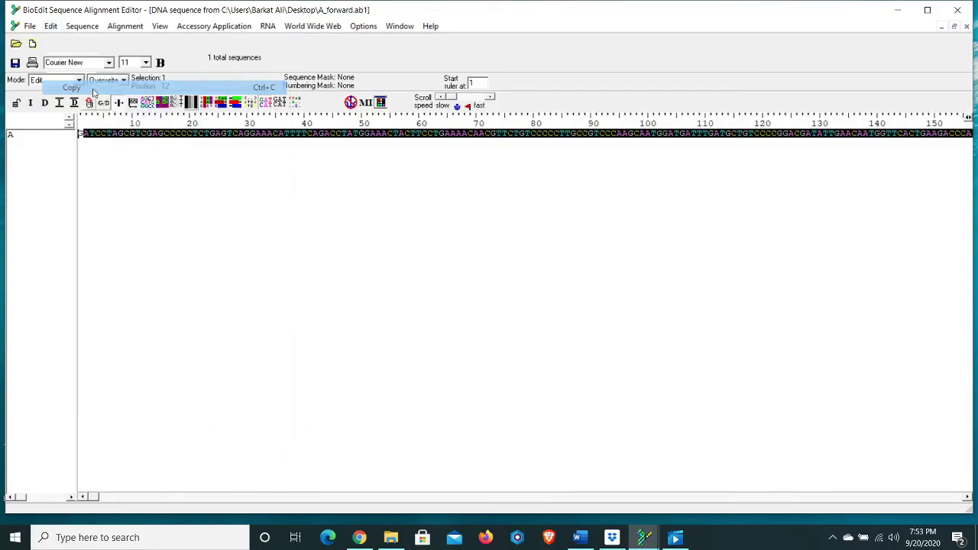
{"action": "left_click", "coordinate": [578, 538]}
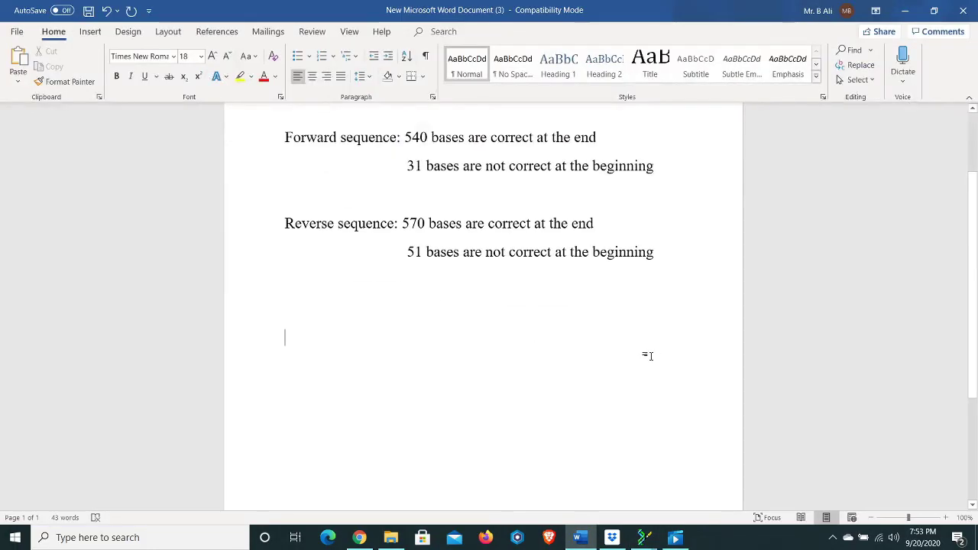
{"action": "key", "text": "ctrl+v"}
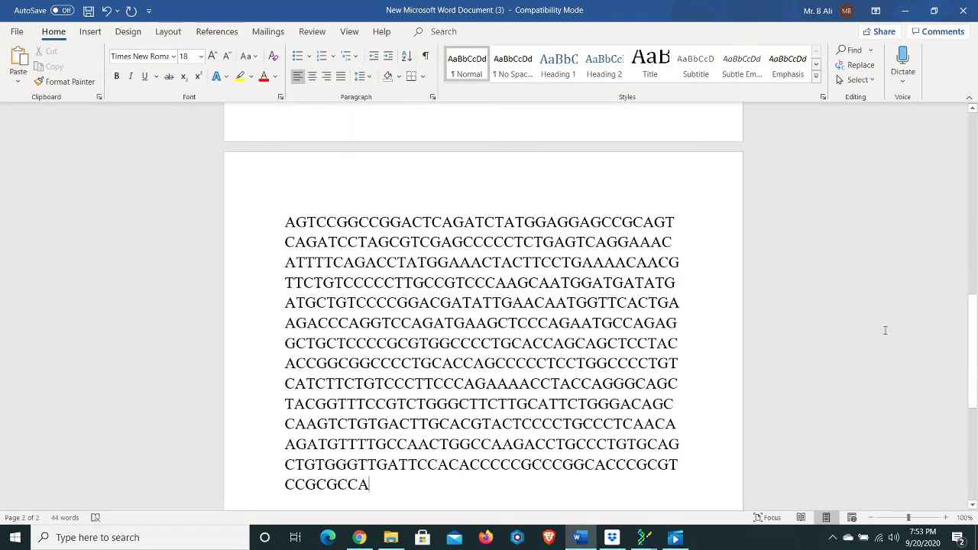
Add the heading "Aligned sequence" on the empty line above the pasted bases in the Word document
{"action": "left_click_drag", "start_coordinate": [973, 353], "coordinate": [976, 220]}
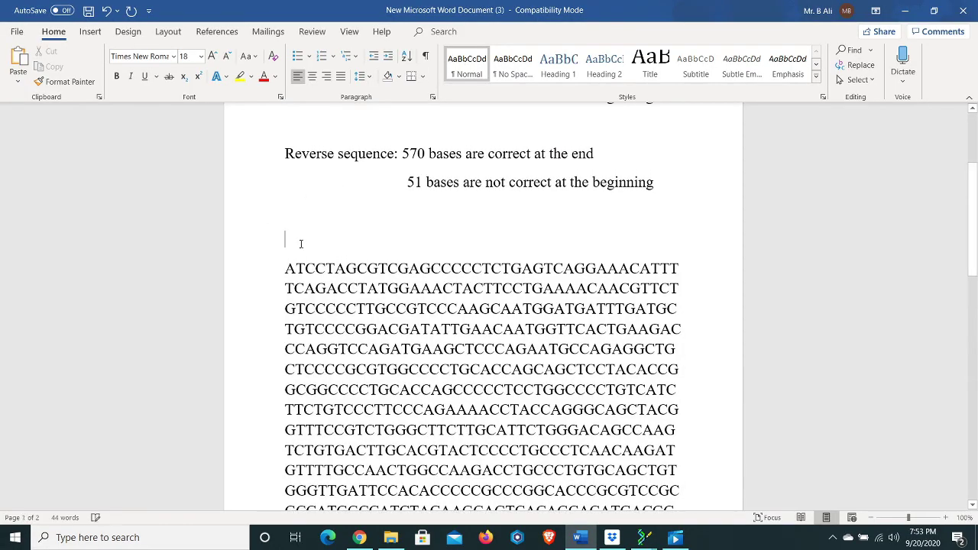
{"action": "type", "text": "Aligned seq"}
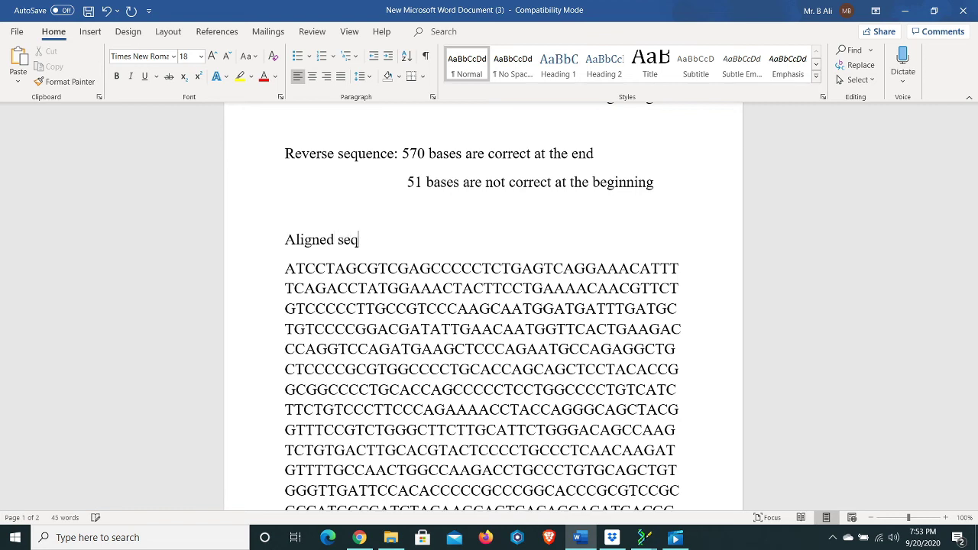
{"action": "type", "text": "euence"}
{"action": "key", "text": "BackSpace"}
{"action": "key", "text": "BackSpace"}
{"action": "key", "text": "BackSpace"}
{"action": "key", "text": "BackSpace"}
{"action": "key", "text": "BackSpace"}
{"action": "key", "text": "BackSpace"}
{"action": "key", "text": "BackSpace"}
{"action": "type", "text": "uenc"}
Copy the whole aligned sequence from Word, open Nucleotide BLAST in Chrome, and paste the sequence in as the query
{"action": "left_click_drag", "start_coordinate": [287, 269], "coordinate": [485, 425]}
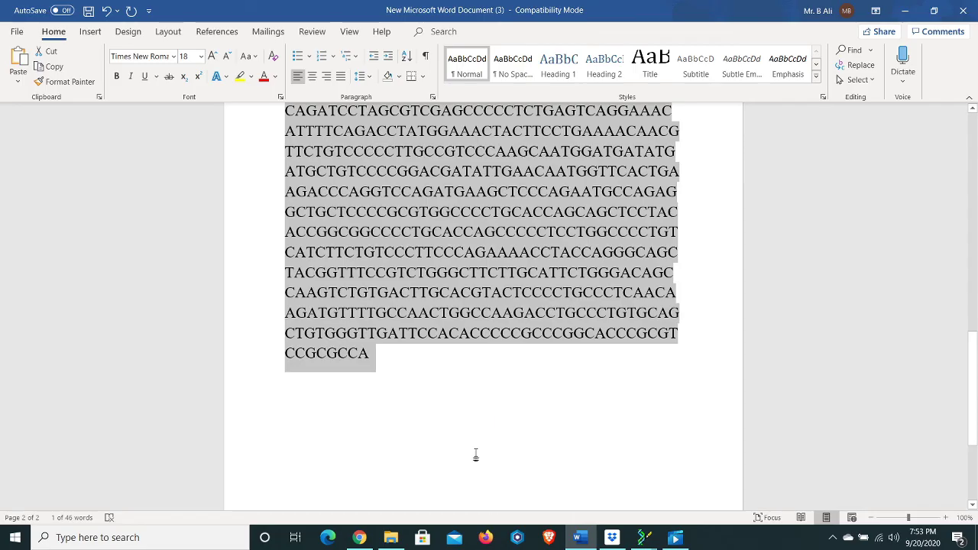
{"action": "left_click", "coordinate": [359, 540]}
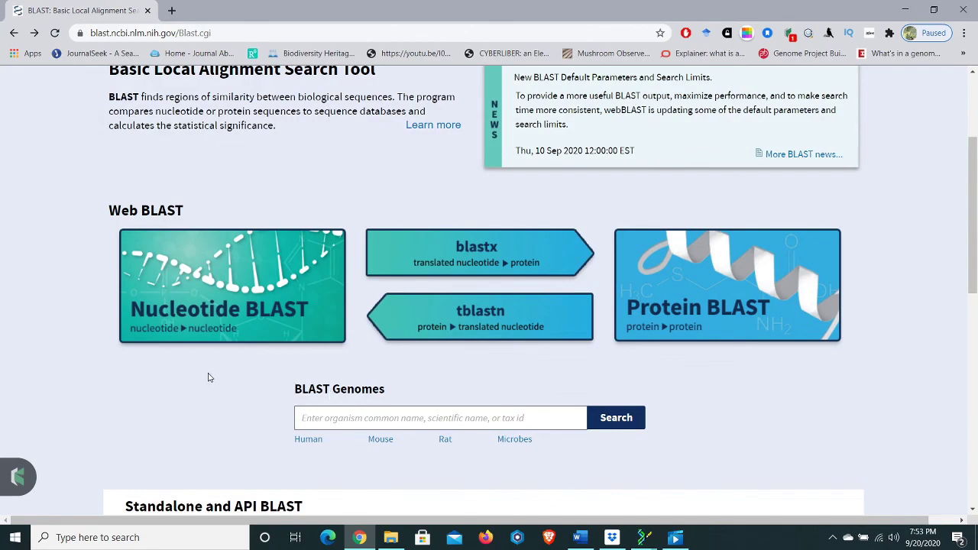
{"action": "left_click", "coordinate": [243, 311]}
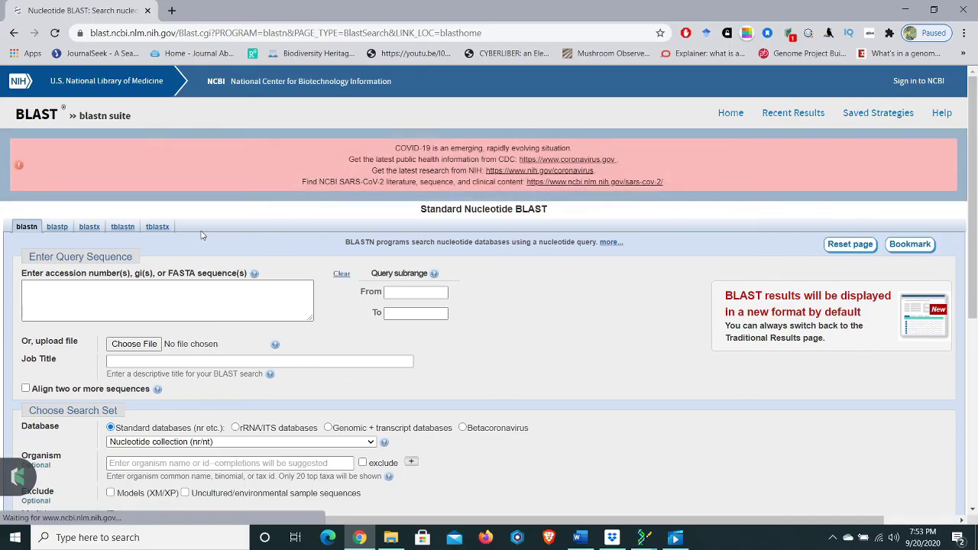
{"action": "left_click", "coordinate": [240, 310]}
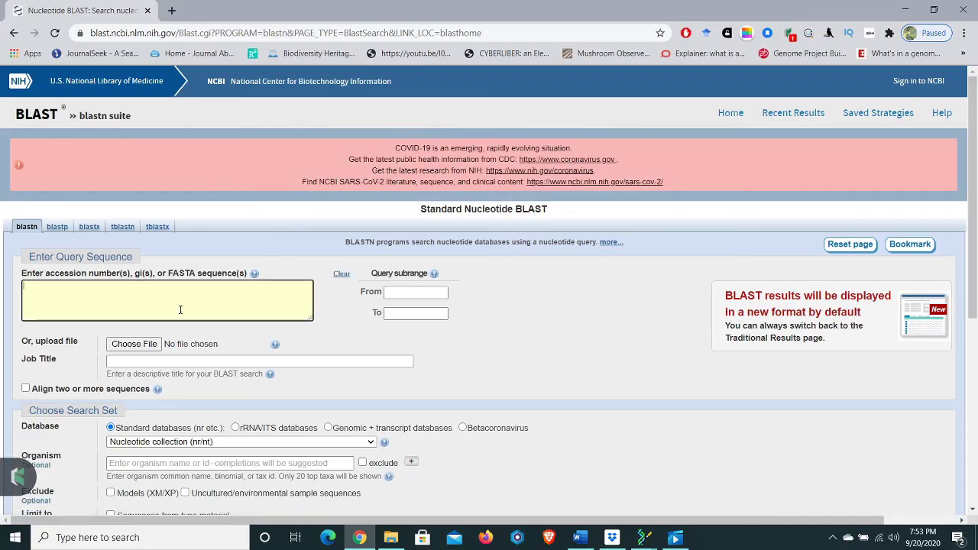
{"action": "key", "text": "ctrl+v"}
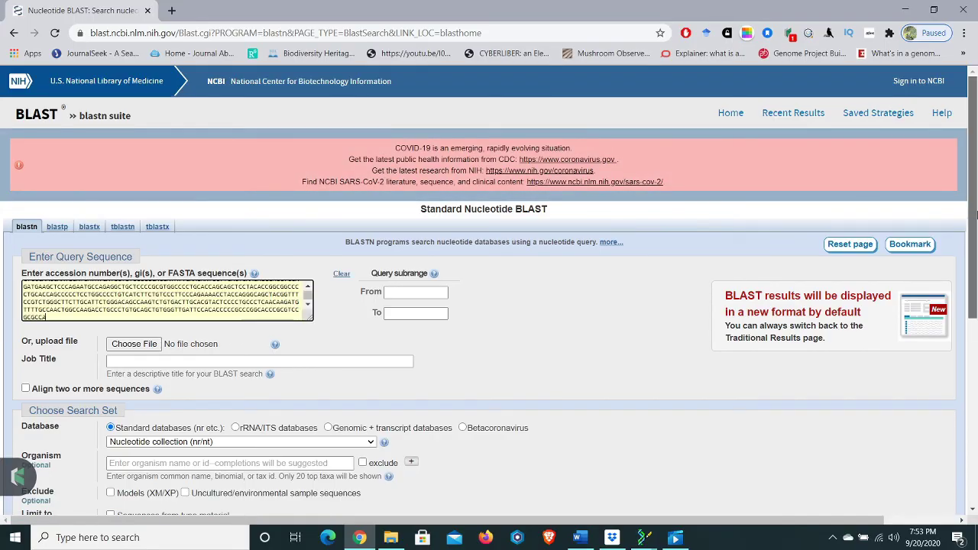
Run the megablast search against the Nucleotide collection (nr/nt) database and review the sequences producing significant alignments
{"action": "left_click_drag", "start_coordinate": [973, 214], "coordinate": [973, 370]}
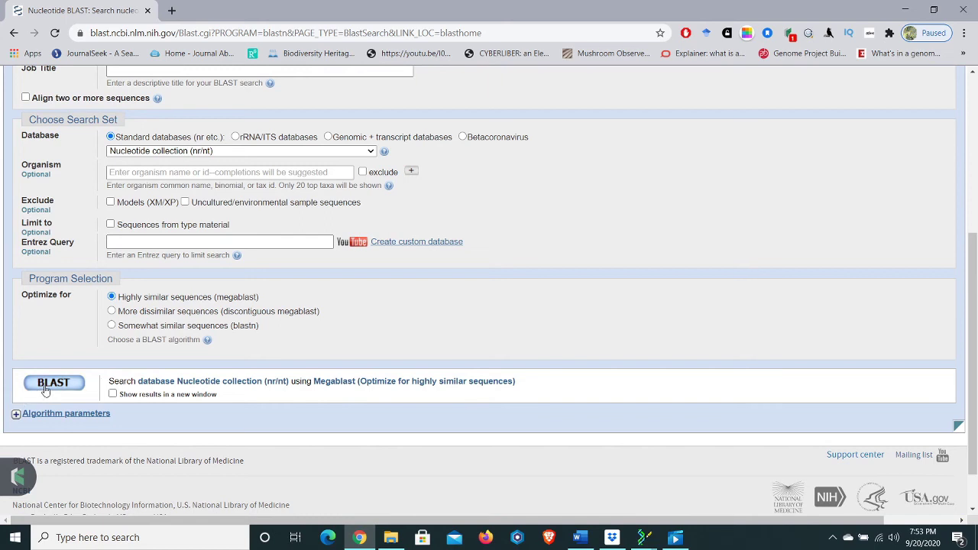
{"action": "left_click", "coordinate": [45, 388]}
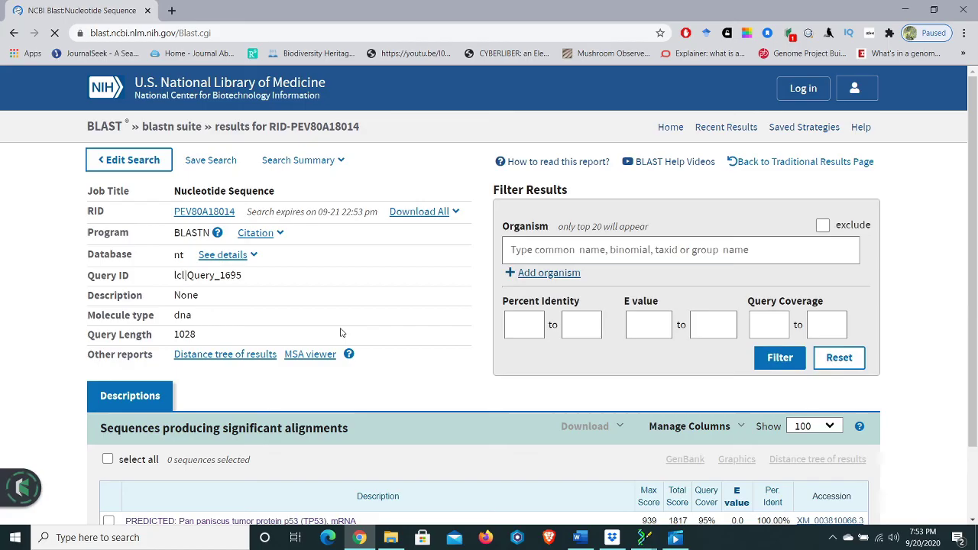
{"action": "left_click_drag", "start_coordinate": [976, 100], "coordinate": [976, 138]}
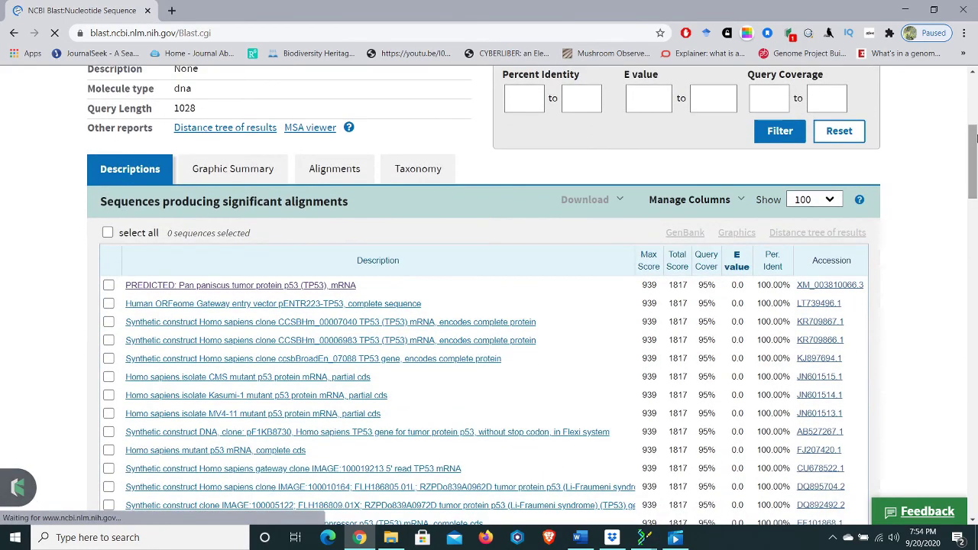